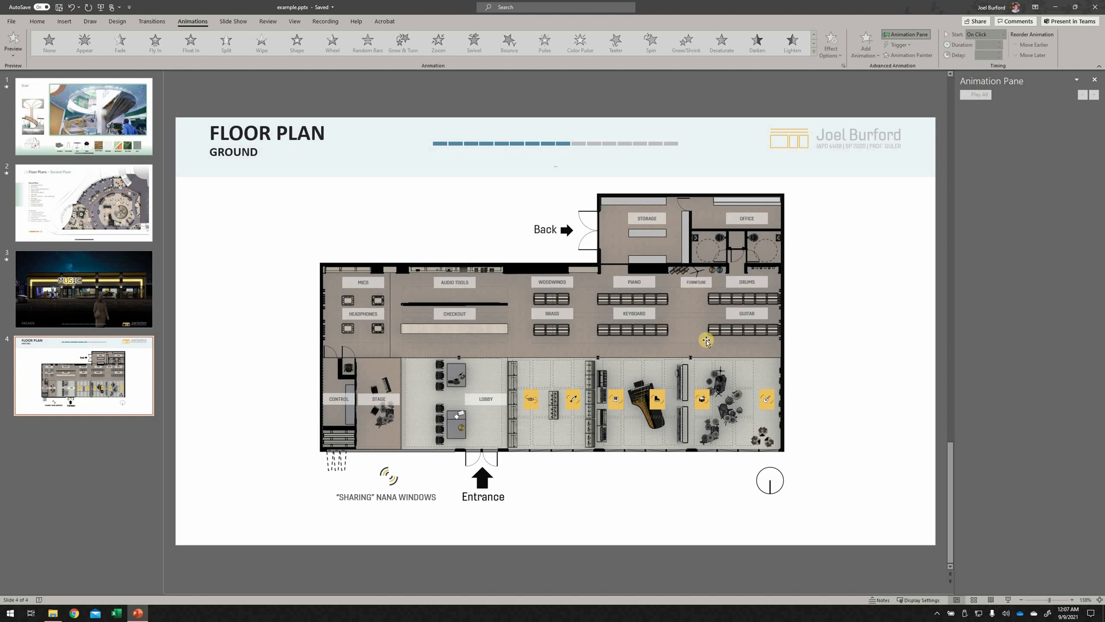
# Draw a vertical freeform line about 1.65" tall from the entrance up through the lobby.
pyautogui.click(830, 310)
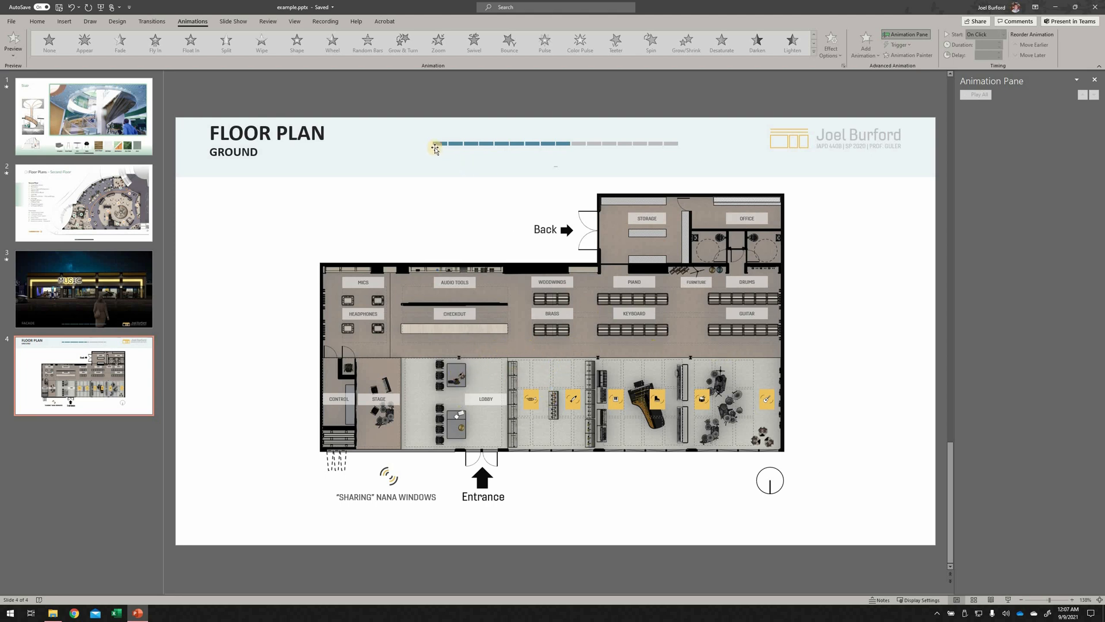
pyautogui.click(39, 22)
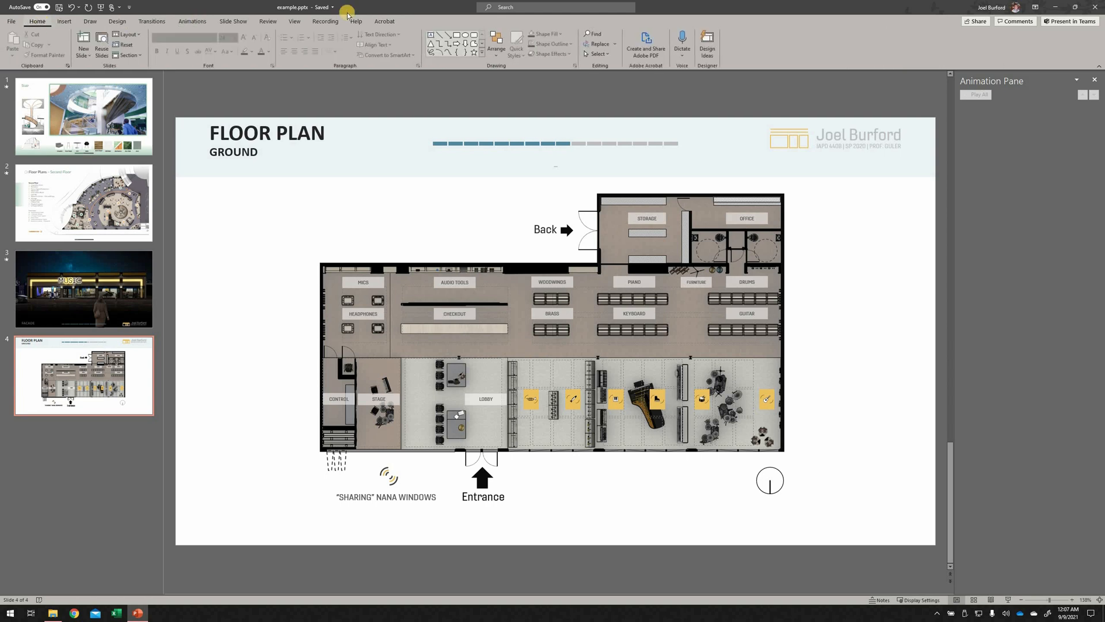
pyautogui.click(474, 45)
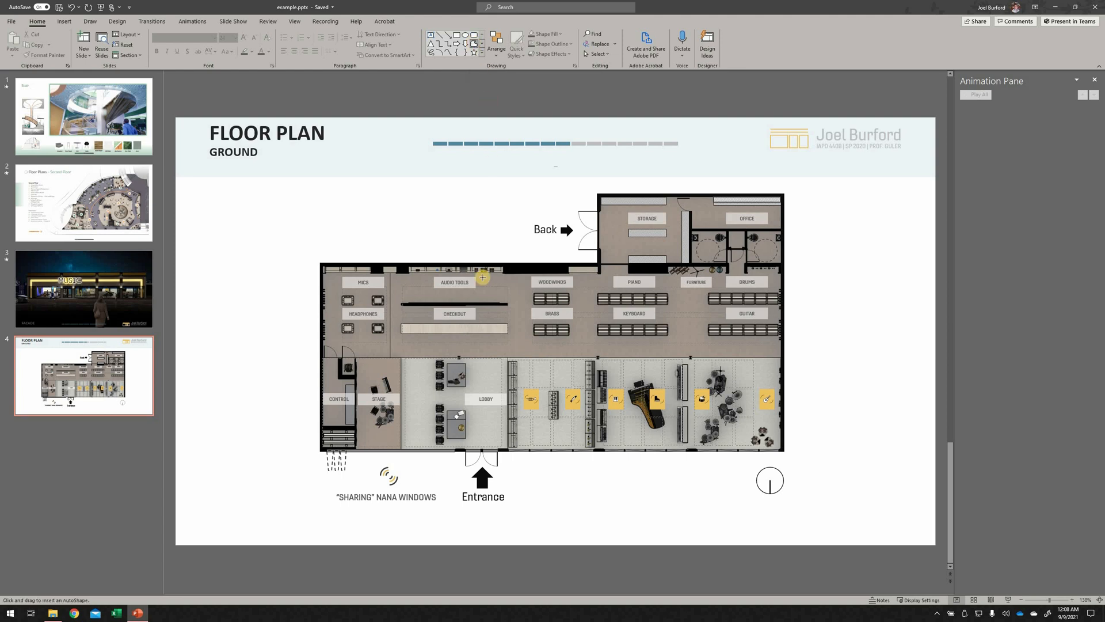
pyautogui.click(482, 445)
pyautogui.doubleClick(482, 350)
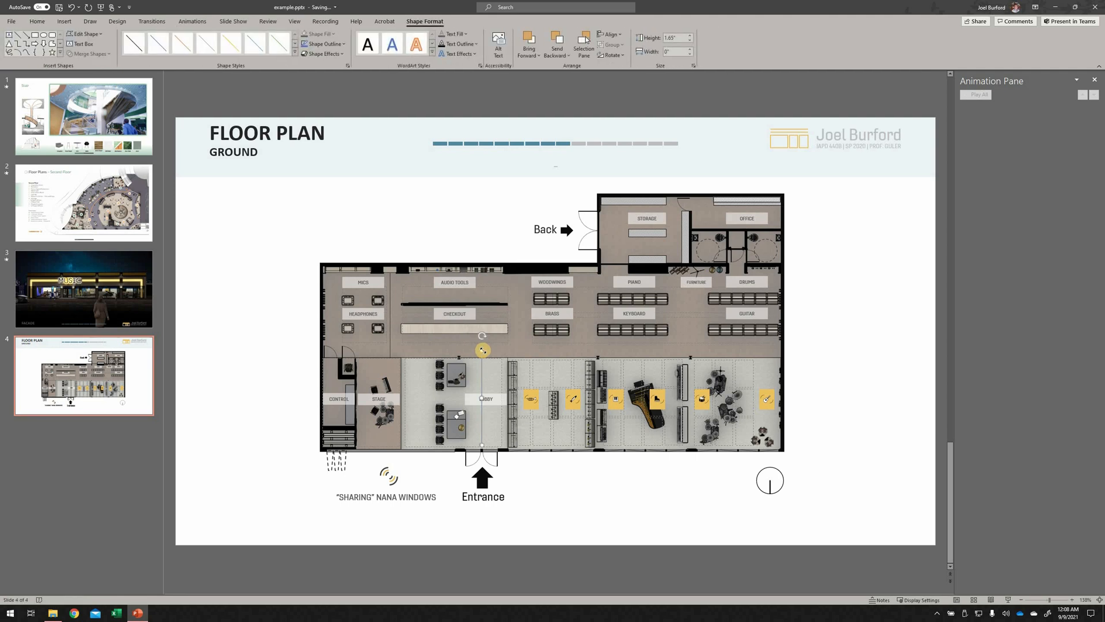
# Open the line's shape formatting settings and place their pane away from the lobby area of the plan.
pyautogui.rightClick(483, 349)
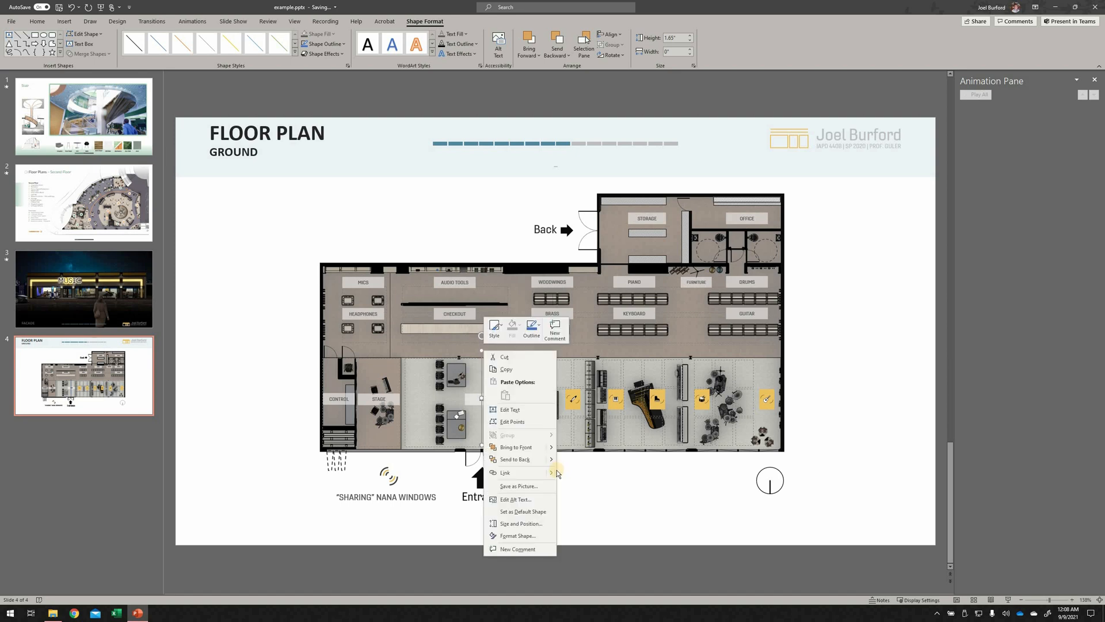
pyautogui.click(533, 537)
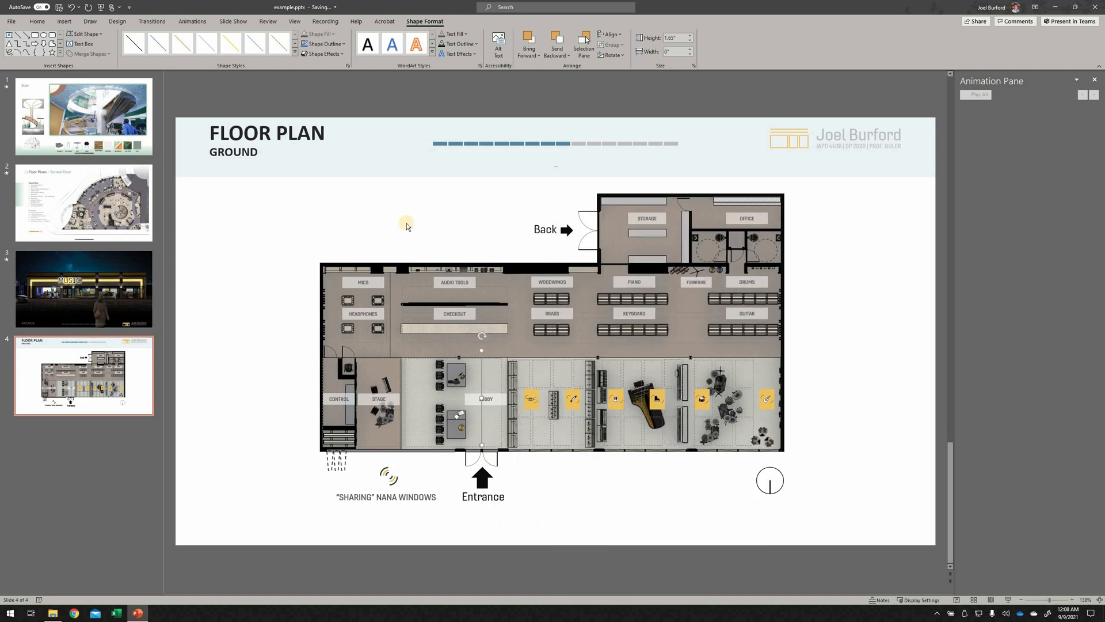
pyautogui.moveTo(422, 187); pyautogui.dragTo(652, 217)
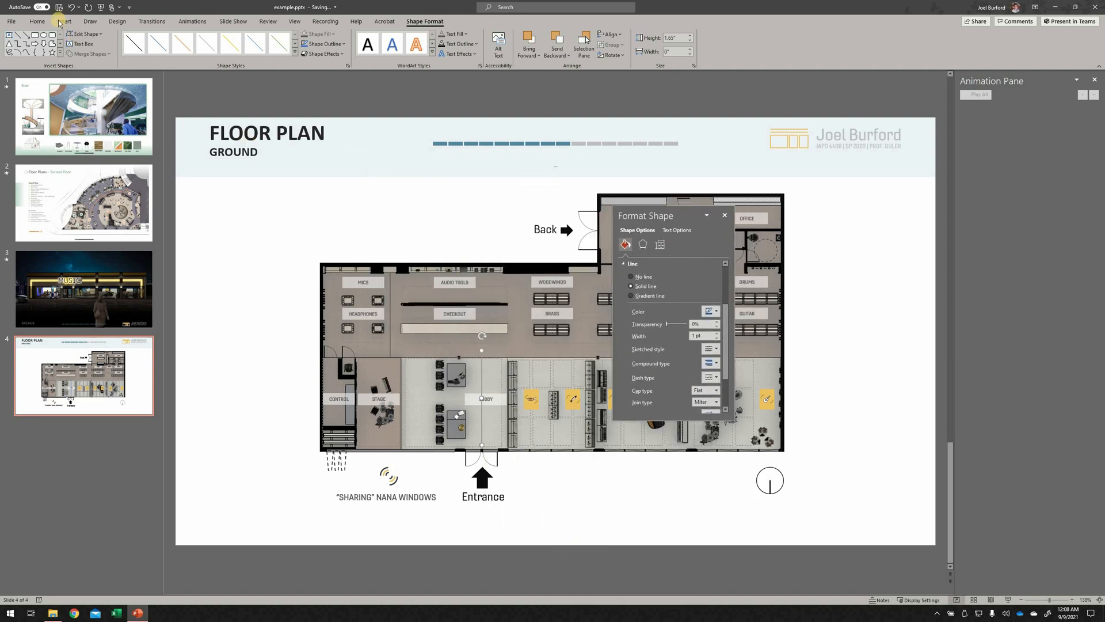
# Replace the vertical line with an angled freeform path, about 1.5" tall and 1.1" wide, from the entrance through the lobby and across the aisle.
pyautogui.click(36, 21)
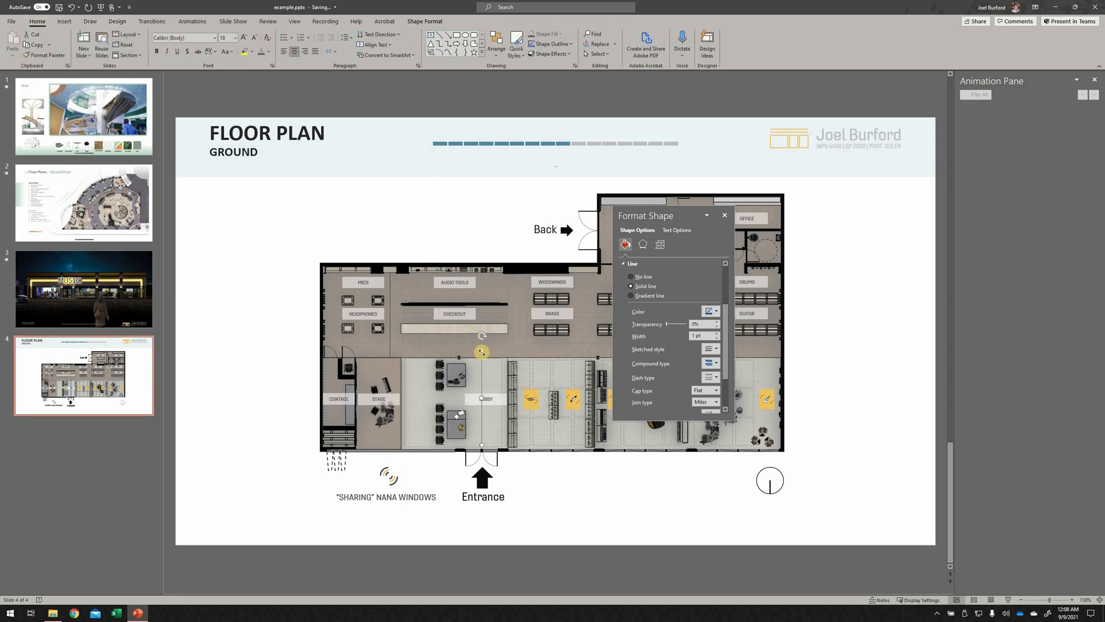
pyautogui.moveTo(482, 353); pyautogui.dragTo(481, 352)
pyautogui.click(476, 46)
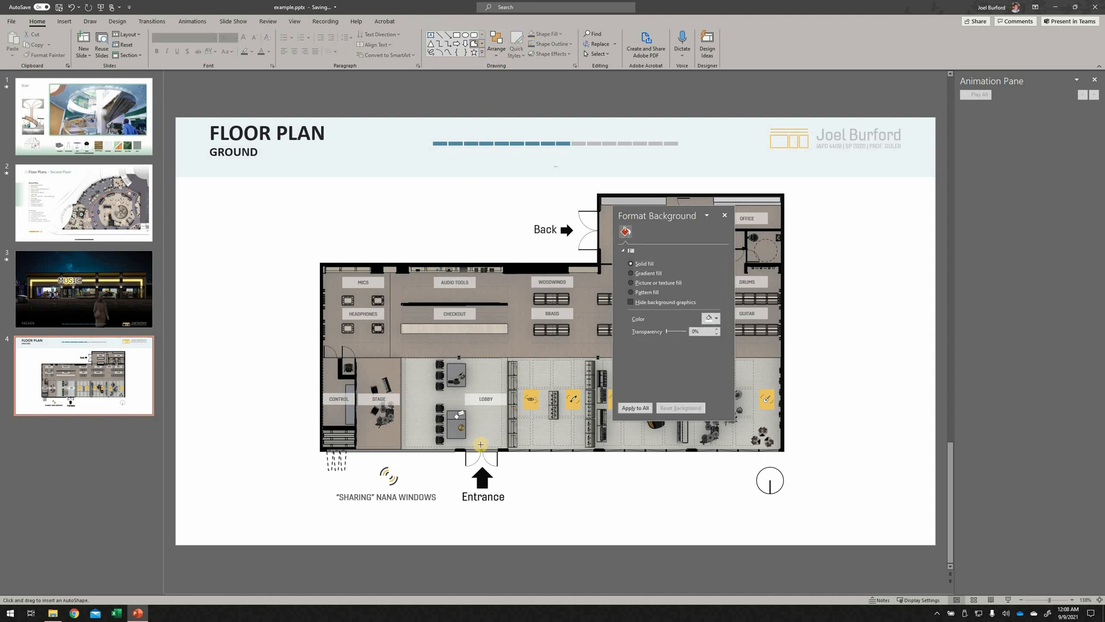
pyautogui.moveTo(476, 445); pyautogui.dragTo(494, 357)
pyautogui.moveTo(537, 357); pyautogui.dragTo(537, 357)
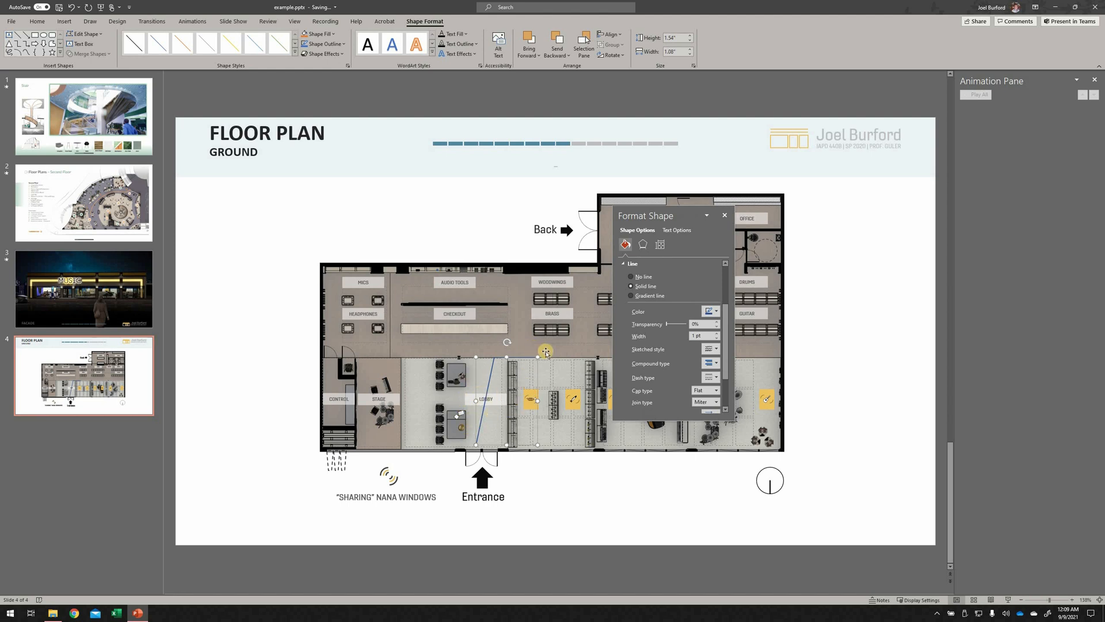
# Set the path's line color to the yellow sampled from an instrument icon with the Eyedropper.
pyautogui.moveTo(621, 163); pyautogui.dragTo(688, 204)
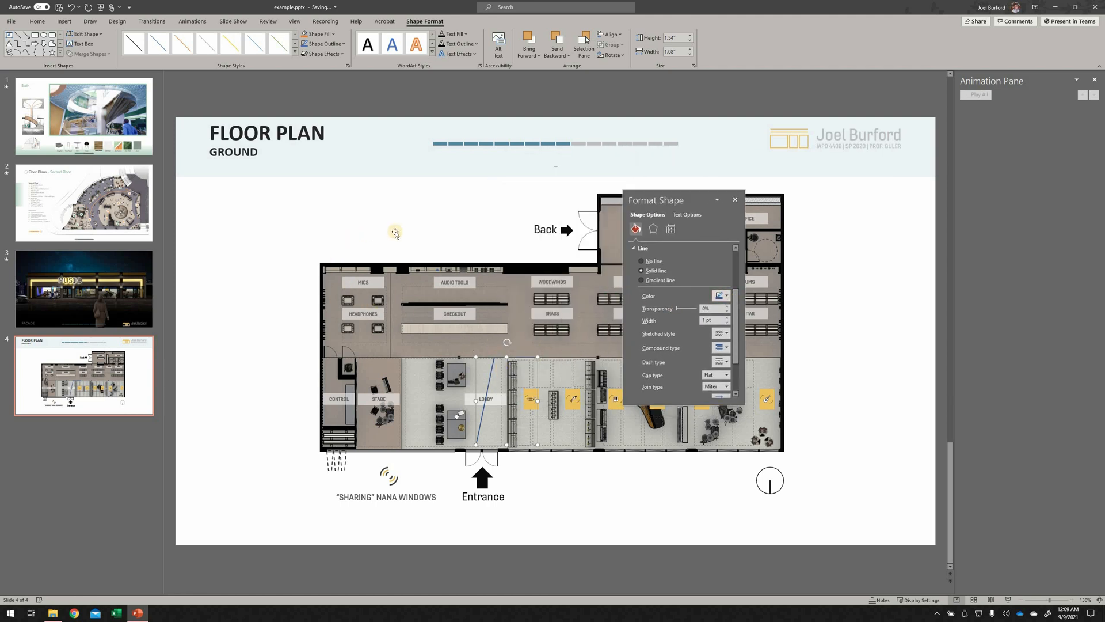
pyautogui.click(726, 296)
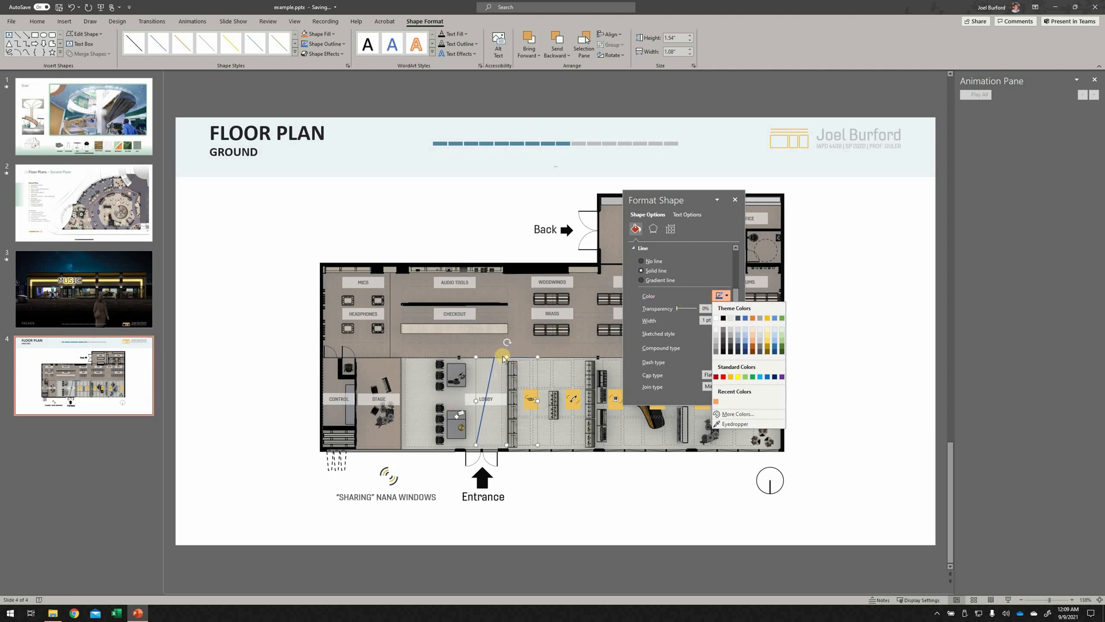
pyautogui.click(727, 296)
pyautogui.click(722, 295)
pyautogui.click(747, 430)
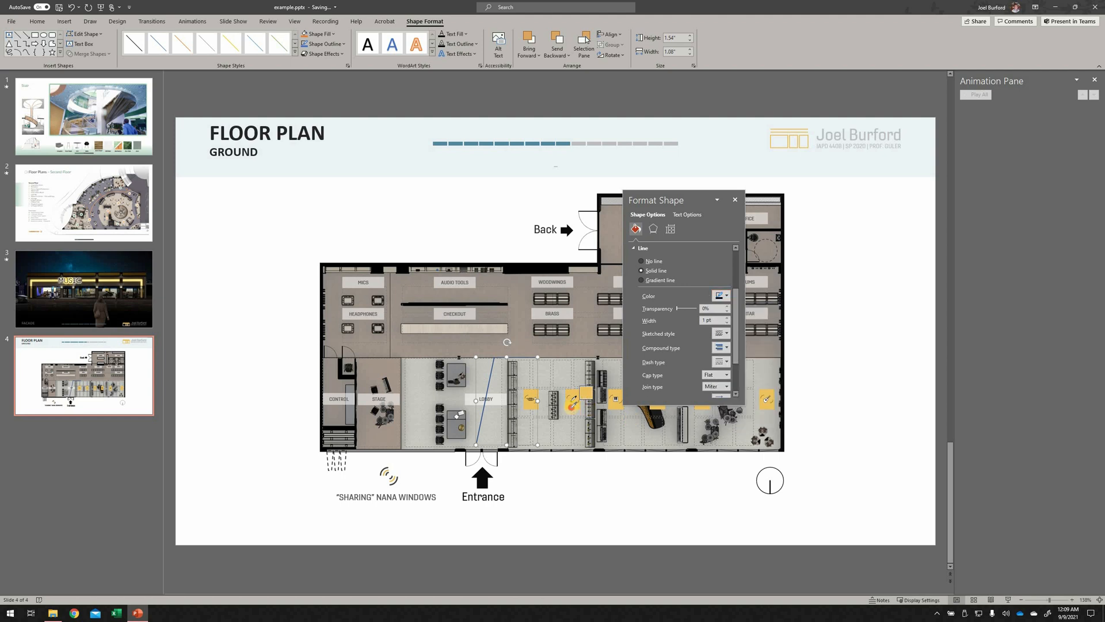
pyautogui.click(571, 406)
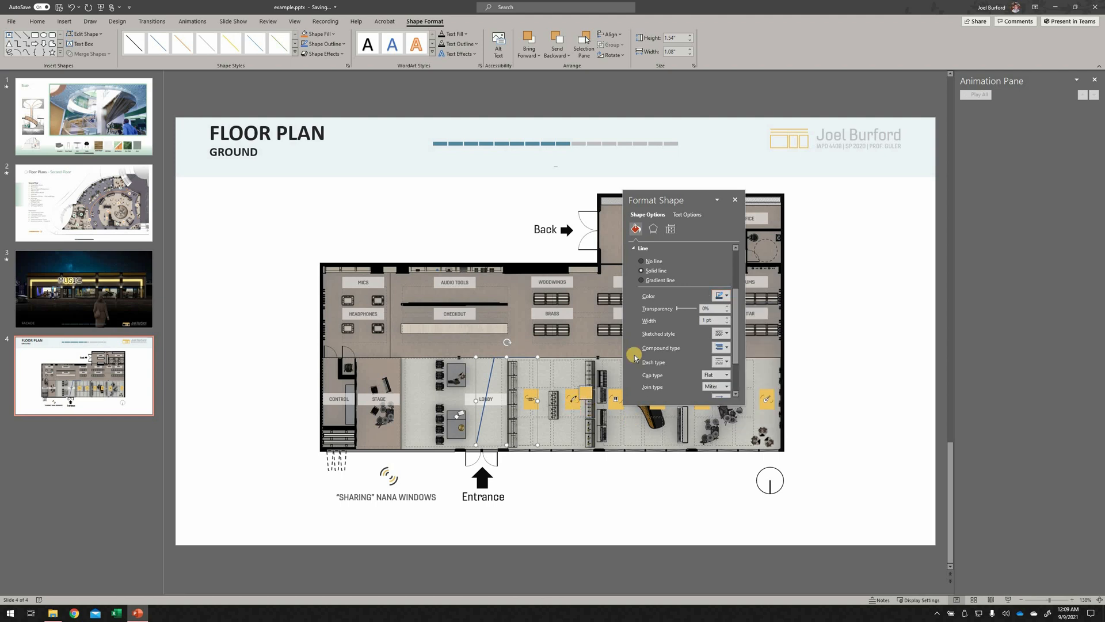
# Set the line width of the path from the entrance to 4 pt.
pyautogui.click(726, 318)
pyautogui.click(727, 317)
pyautogui.click(727, 318)
pyautogui.click(727, 317)
pyautogui.click(726, 318)
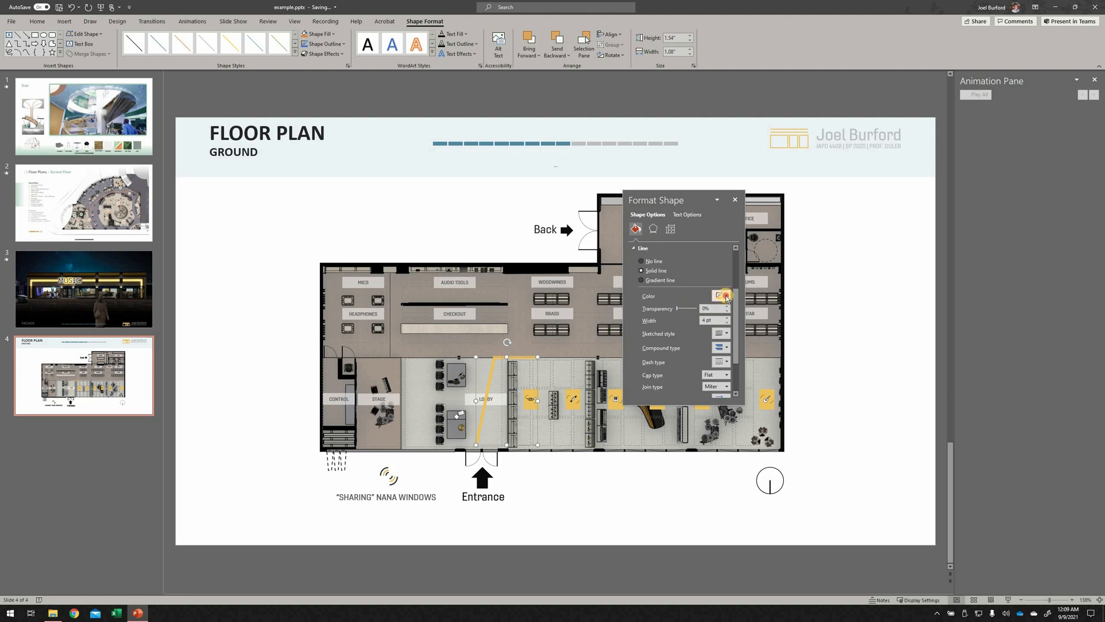
# Set the path's line color to the standard Light Blue.
pyautogui.click(727, 296)
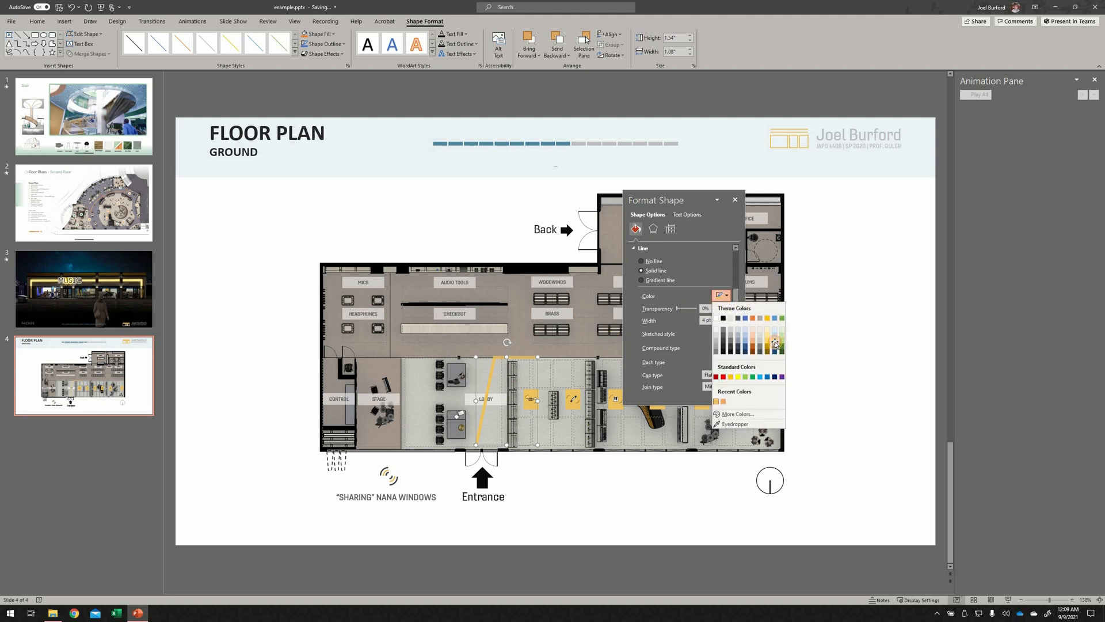
pyautogui.click(775, 341)
pyautogui.click(725, 297)
pyautogui.click(760, 377)
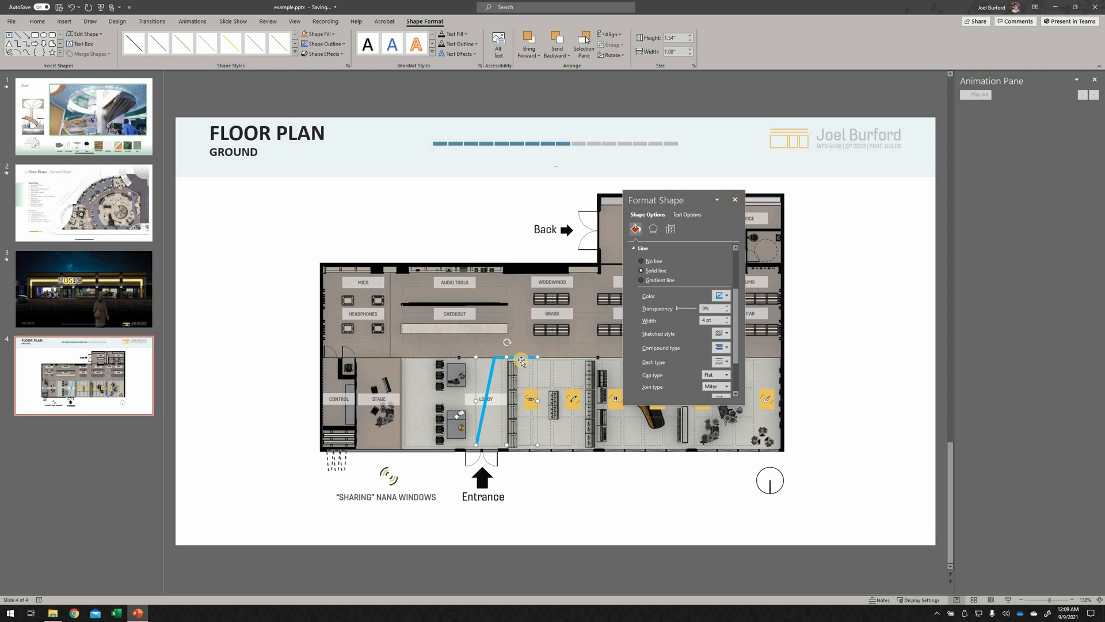
# Set the path's join type to Round and make its formatting the default for new shapes.
pyautogui.click(727, 387)
pyautogui.click(714, 396)
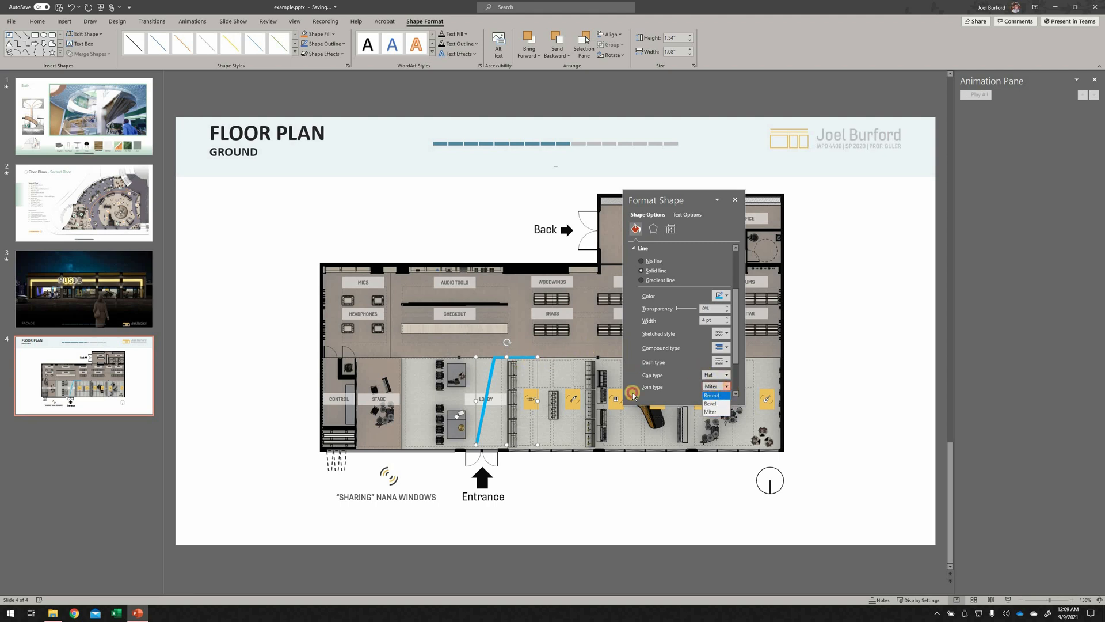
pyautogui.rightClick(519, 359)
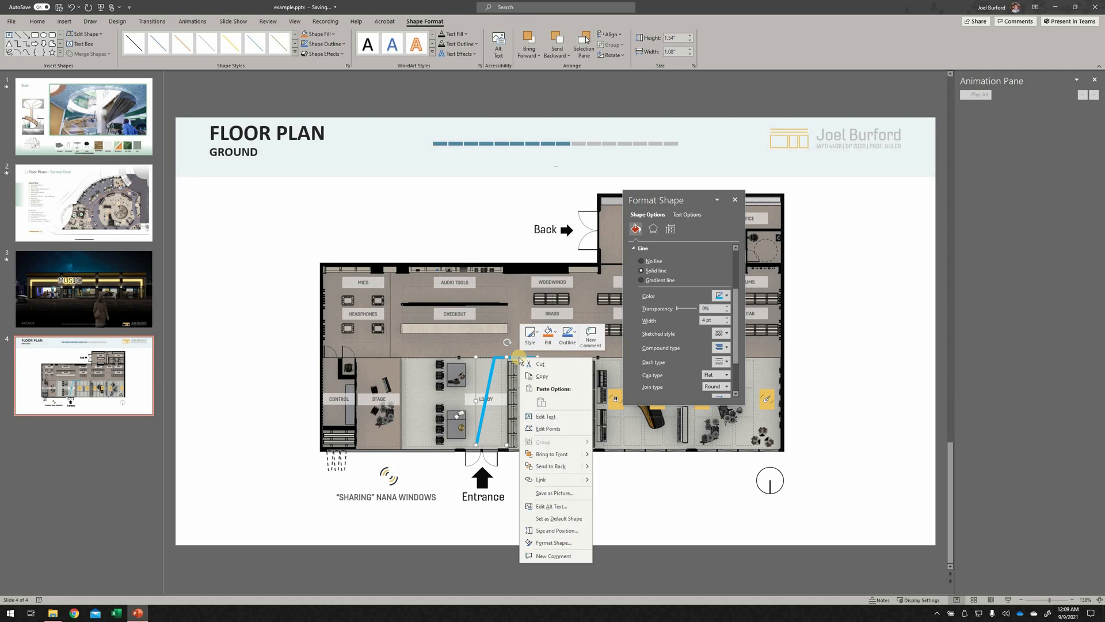
pyautogui.click(554, 520)
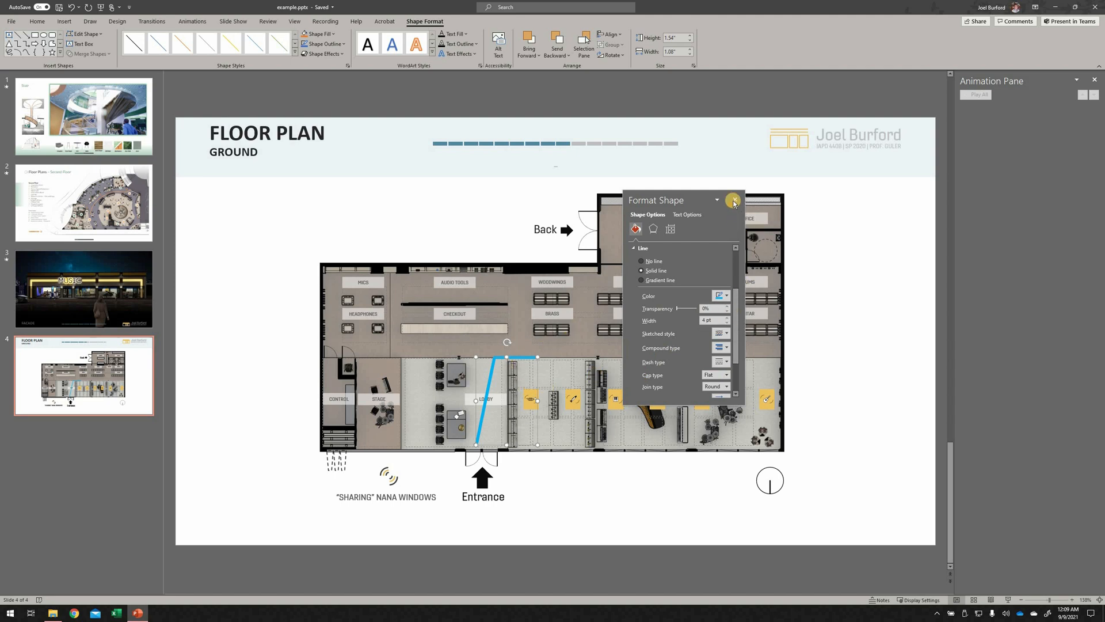
pyautogui.click(249, 233)
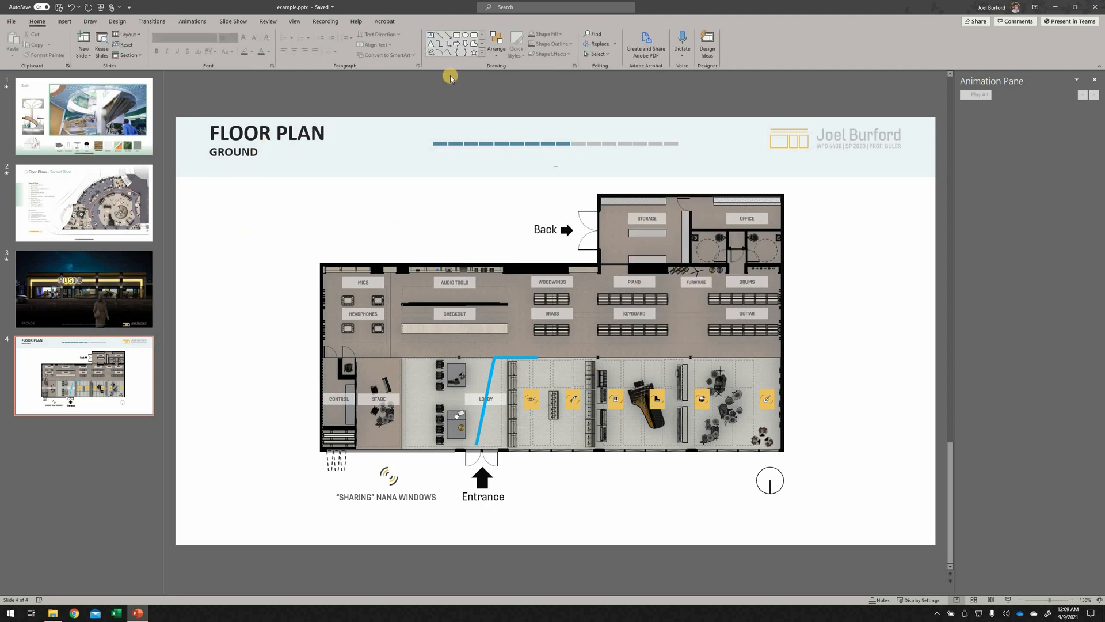
# Draw a vertical freeform segment about 0.44" long from the path's end down toward the first yellow icon.
pyautogui.click(473, 46)
pyautogui.click(536, 357)
pyautogui.doubleClick(536, 382)
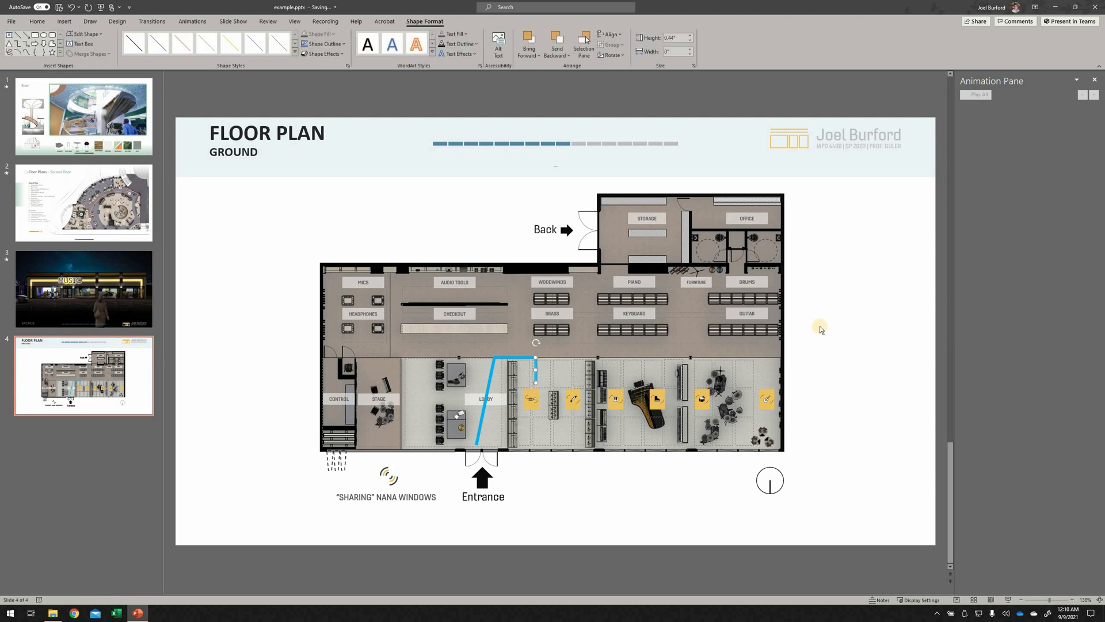
pyautogui.click(486, 202)
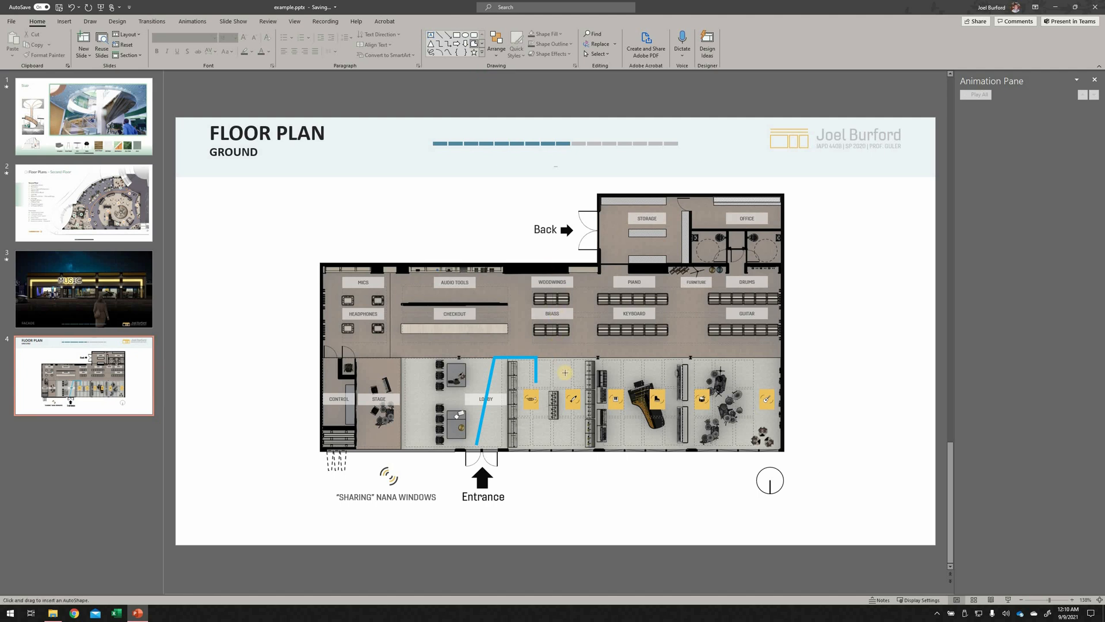
# Draw a long freeform path from above the second yellow icon, along the aisle, and down to the last yellow icon.
pyautogui.moveTo(572, 380)
pyautogui.mouseDown()
pyautogui.moveTo(572, 351)
pyautogui.moveTo(633, 353)
pyautogui.mouseUp()
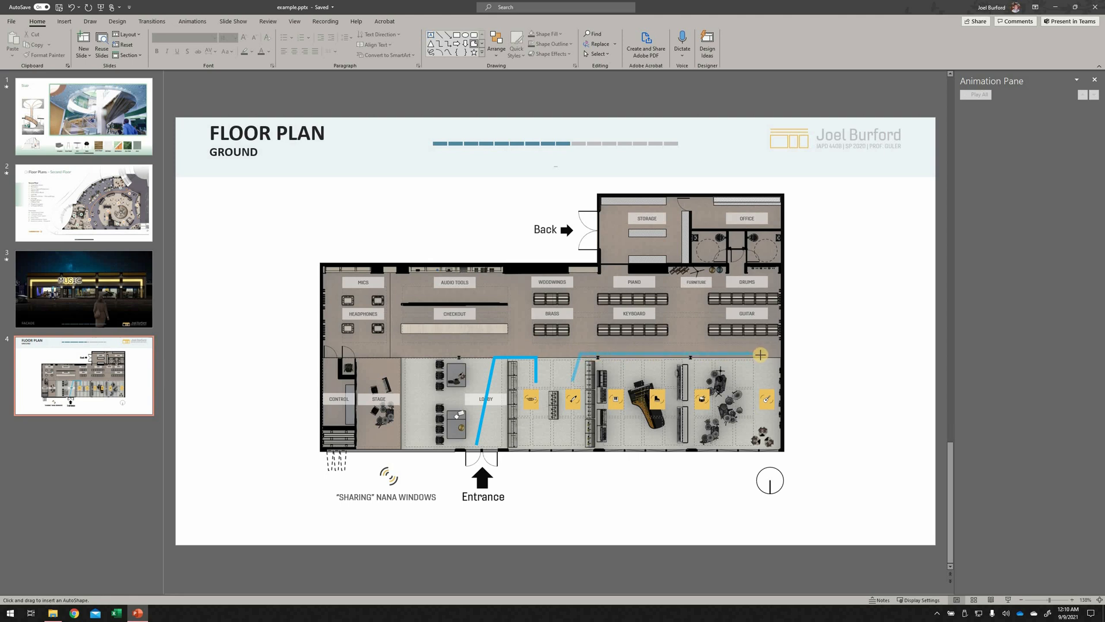
pyautogui.click(761, 354)
pyautogui.click(746, 354)
pyautogui.doubleClick(764, 380)
pyautogui.click(843, 350)
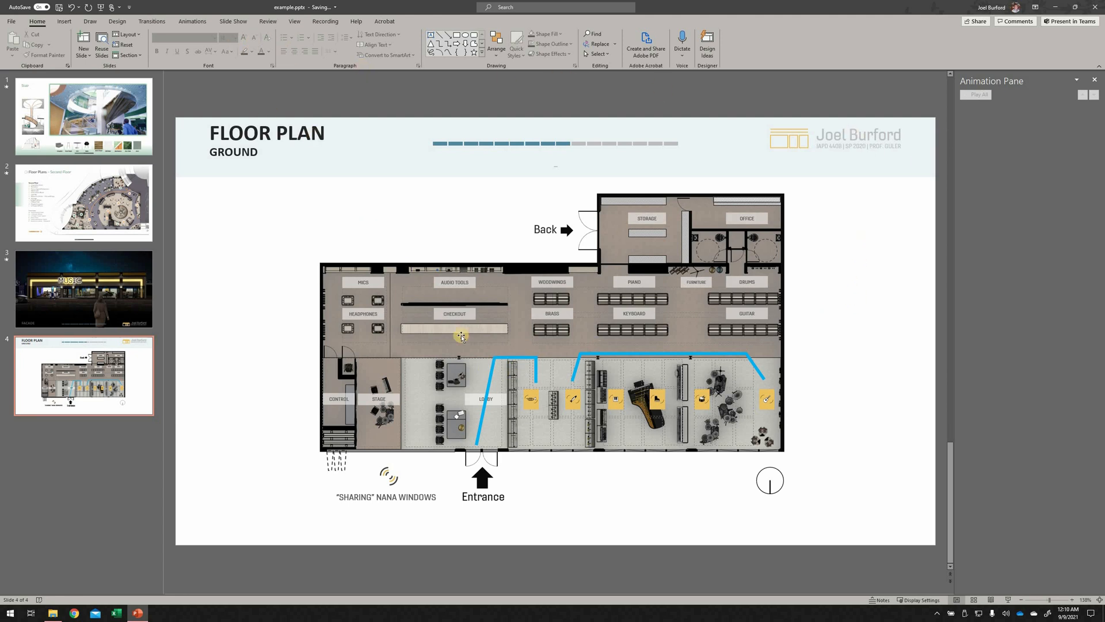
# Apply a Wipe animation to the blue path leading from the entrance and open its effect options.
pyautogui.click(492, 369)
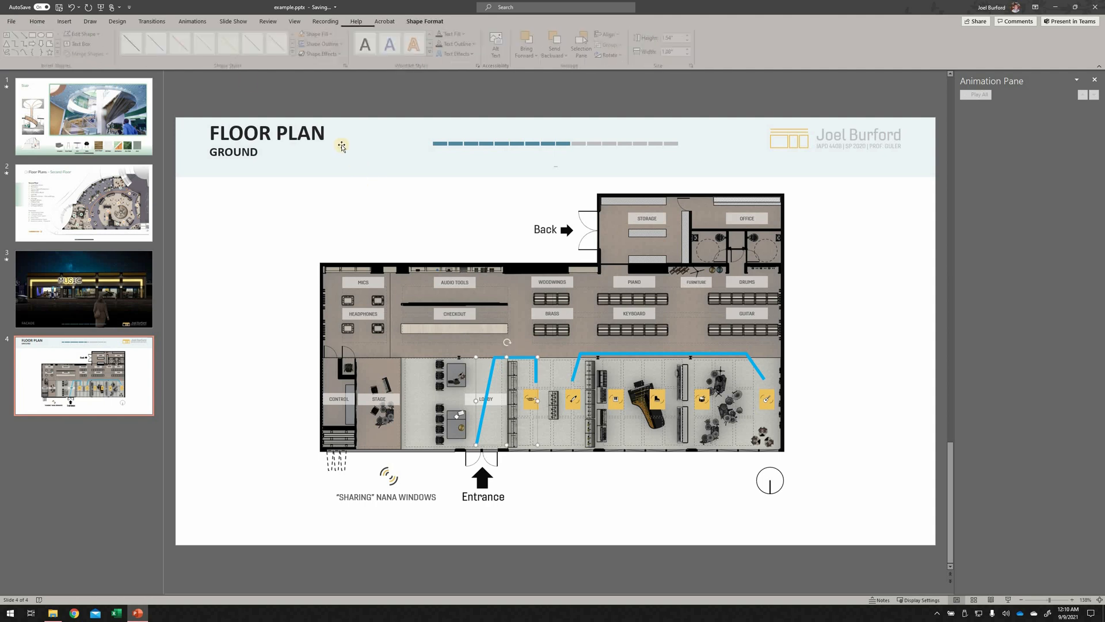
pyautogui.click(209, 24)
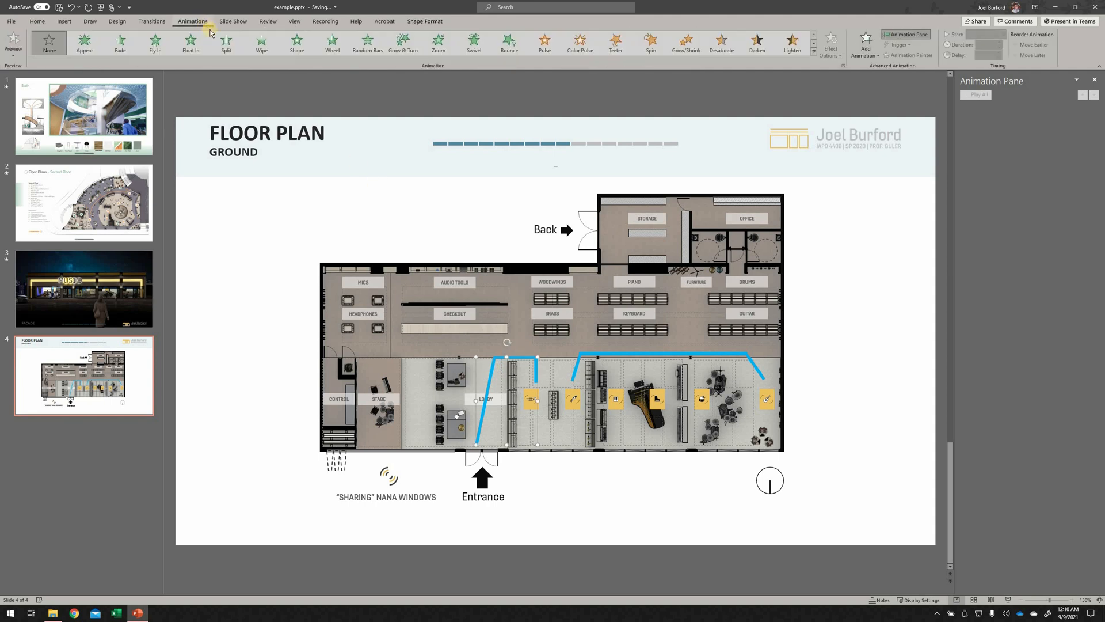
pyautogui.click(266, 49)
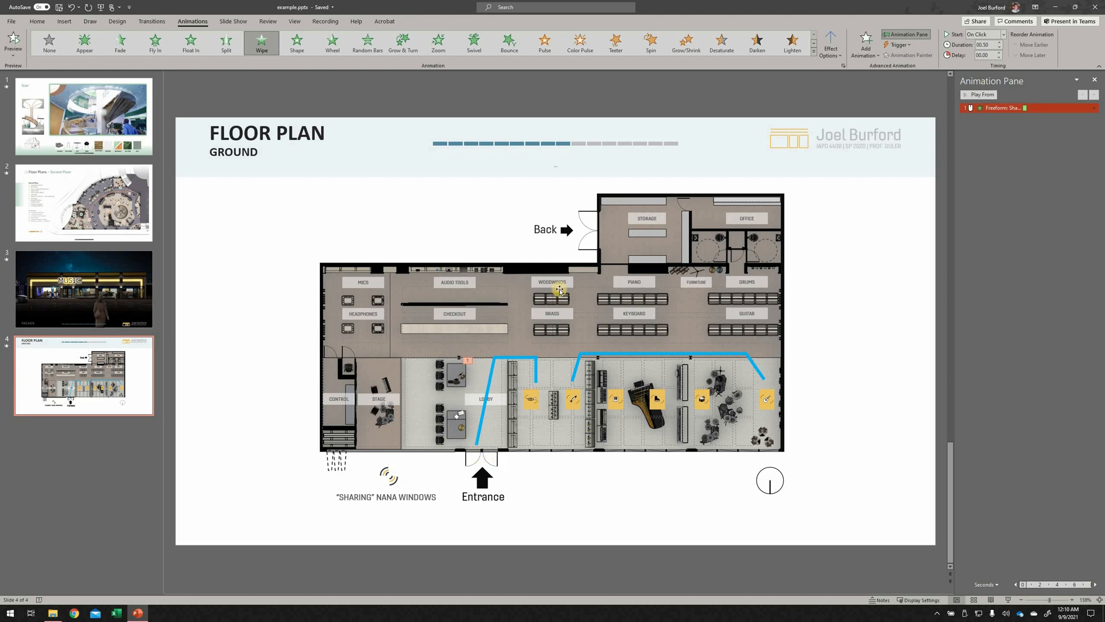
pyautogui.click(830, 50)
# Apply a Wipe animation to the short vertical segment and set its direction to From Top.
pyautogui.click(861, 53)
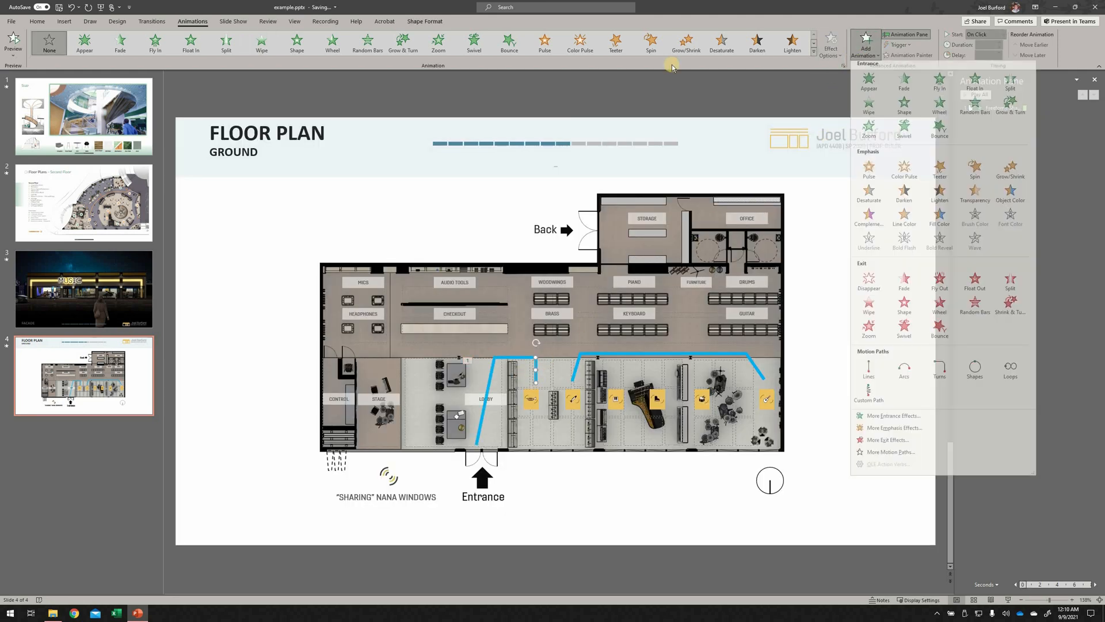
pyautogui.click(299, 36)
pyautogui.click(261, 51)
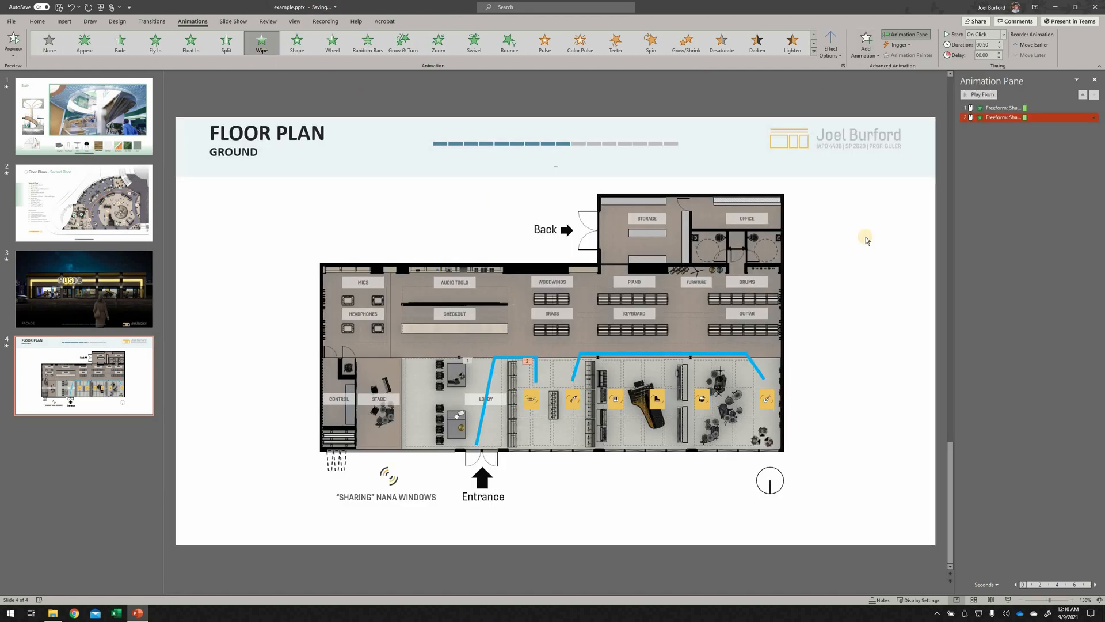
pyautogui.click(535, 373)
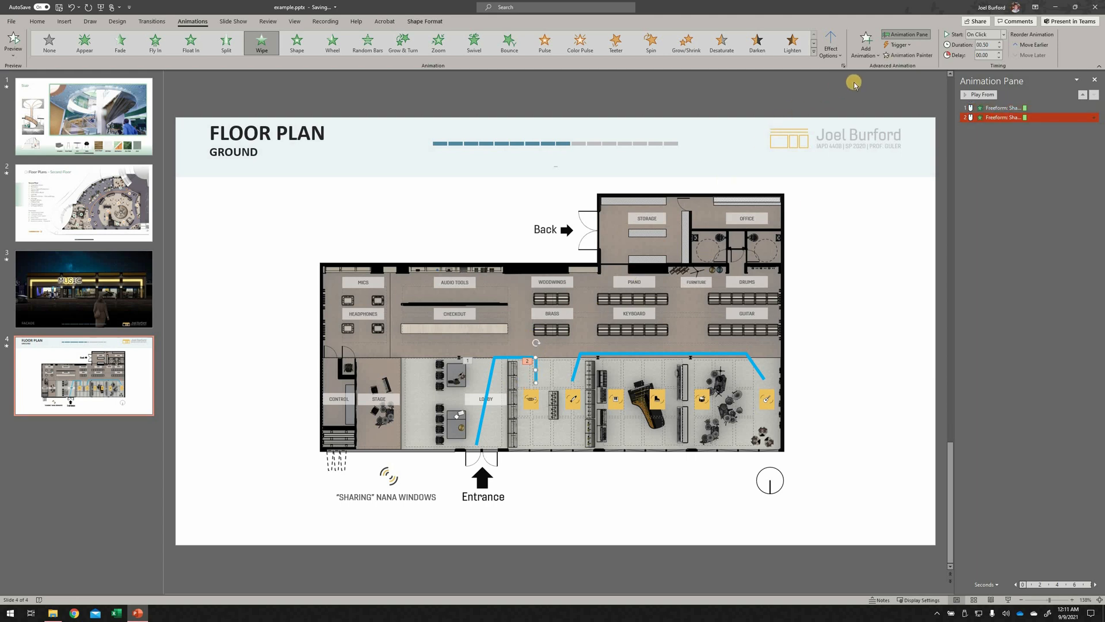
pyautogui.click(831, 46)
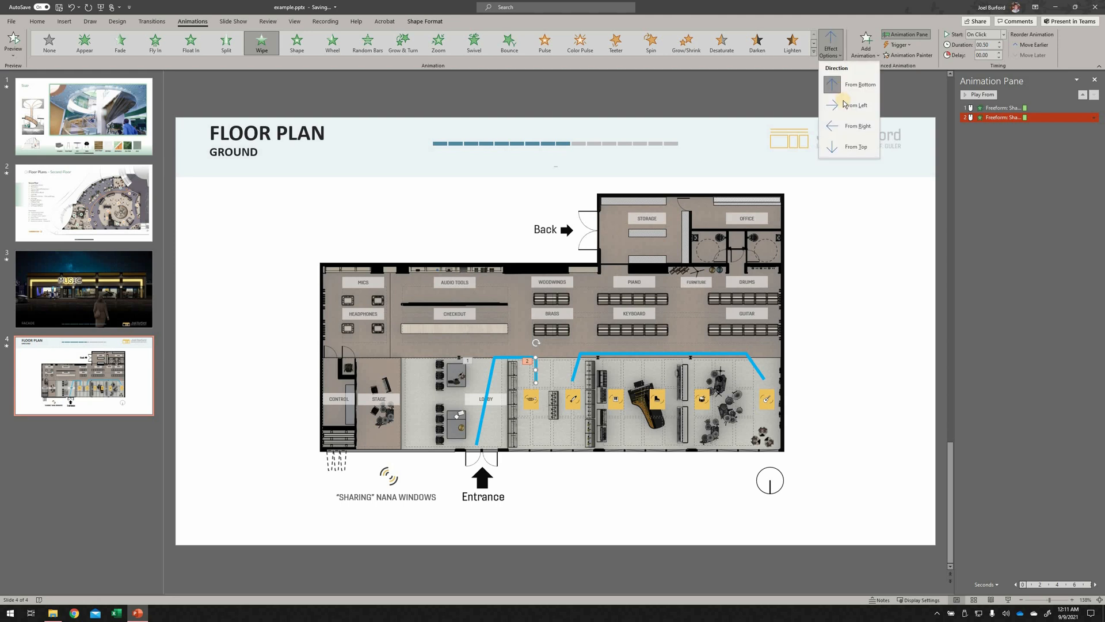
pyautogui.click(841, 150)
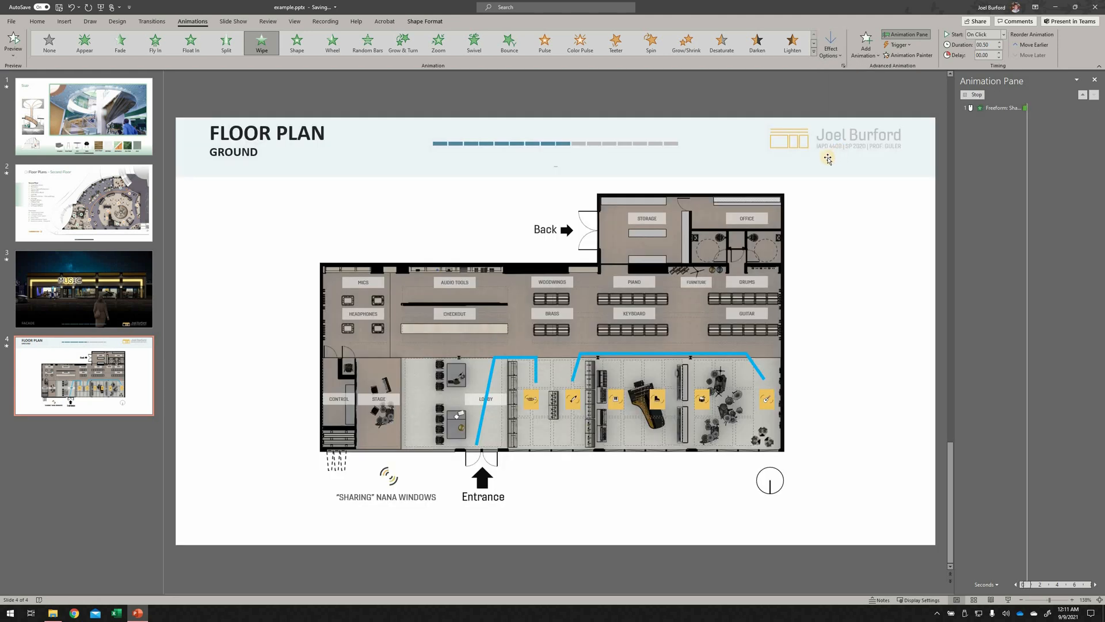
# Apply a Wipe animation to the long blue path along the aisle and set its direction to From Left.
pyautogui.click(576, 367)
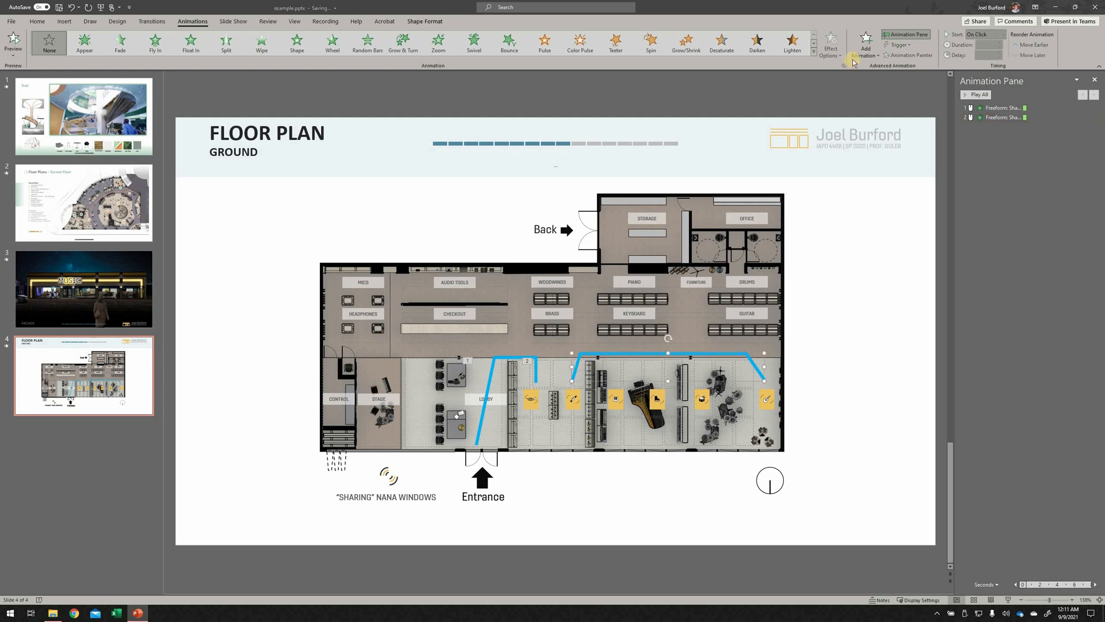
pyautogui.click(863, 55)
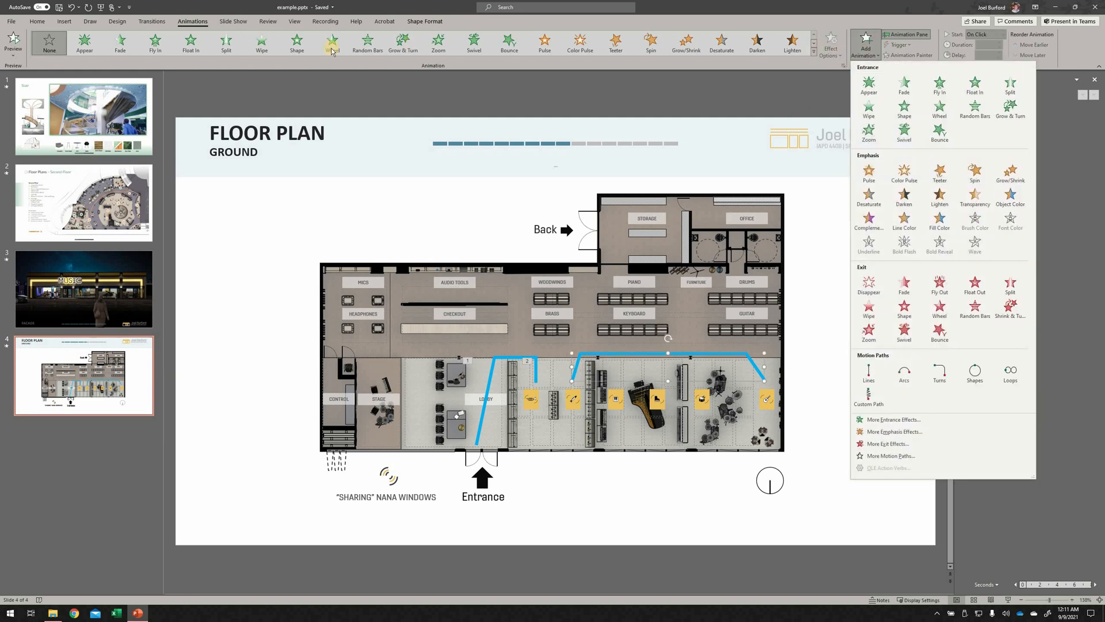
pyautogui.click(262, 46)
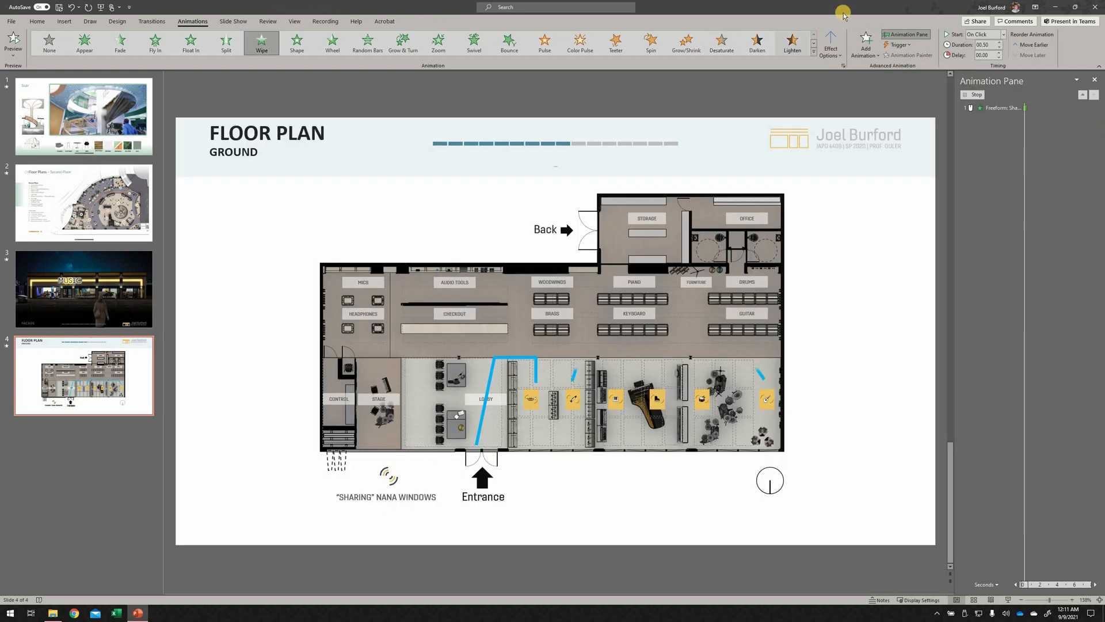
pyautogui.click(831, 46)
pyautogui.click(856, 105)
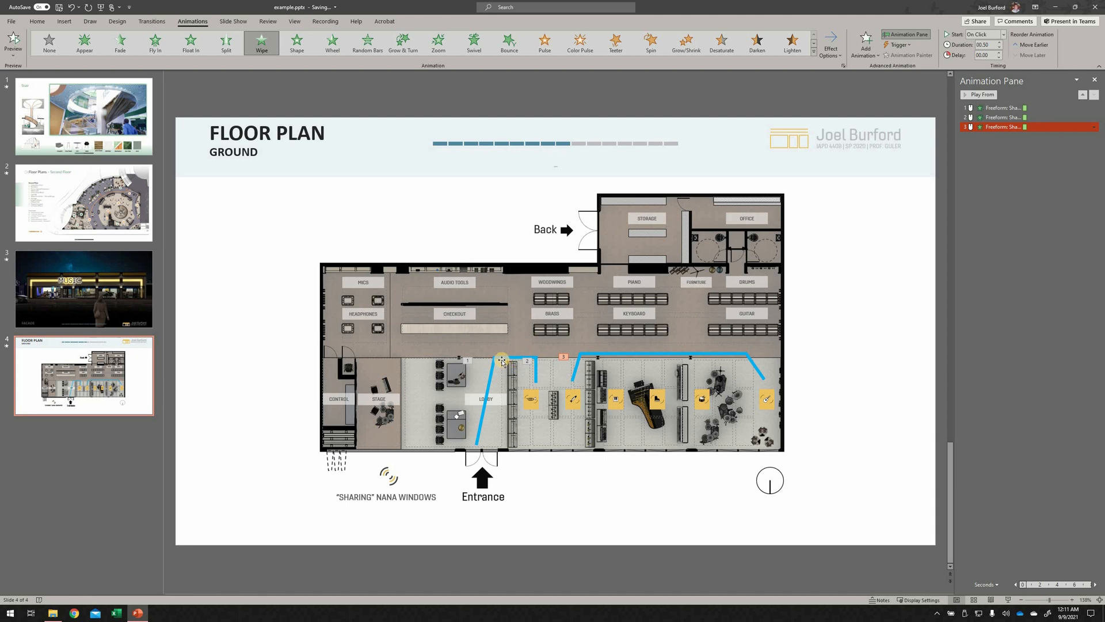
# Set the Wipe duration of the blue path leading from the entrance to 1.5 seconds.
pyautogui.click(1087, 109)
pyautogui.click(1094, 108)
pyautogui.click(1053, 158)
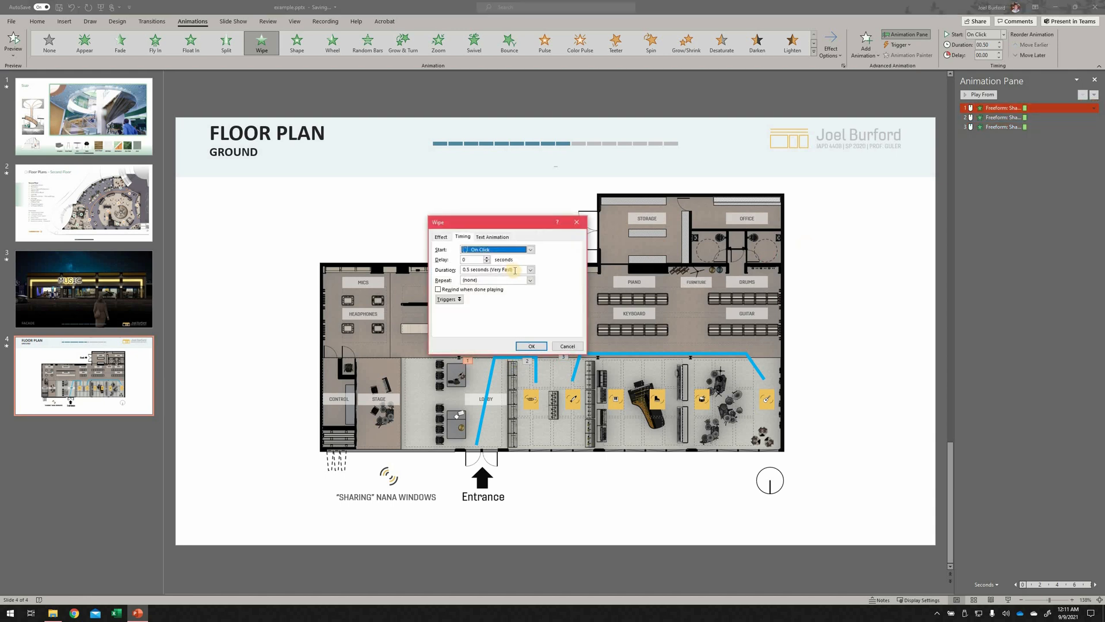
pyautogui.click(488, 270)
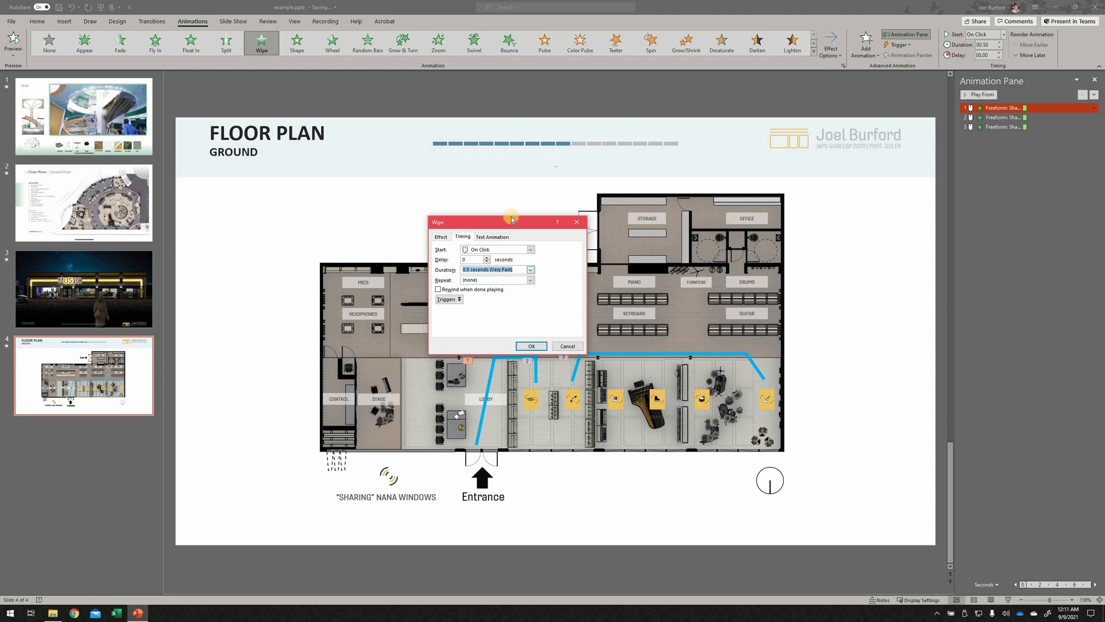
pyautogui.moveTo(575, 223); pyautogui.dragTo(841, 199)
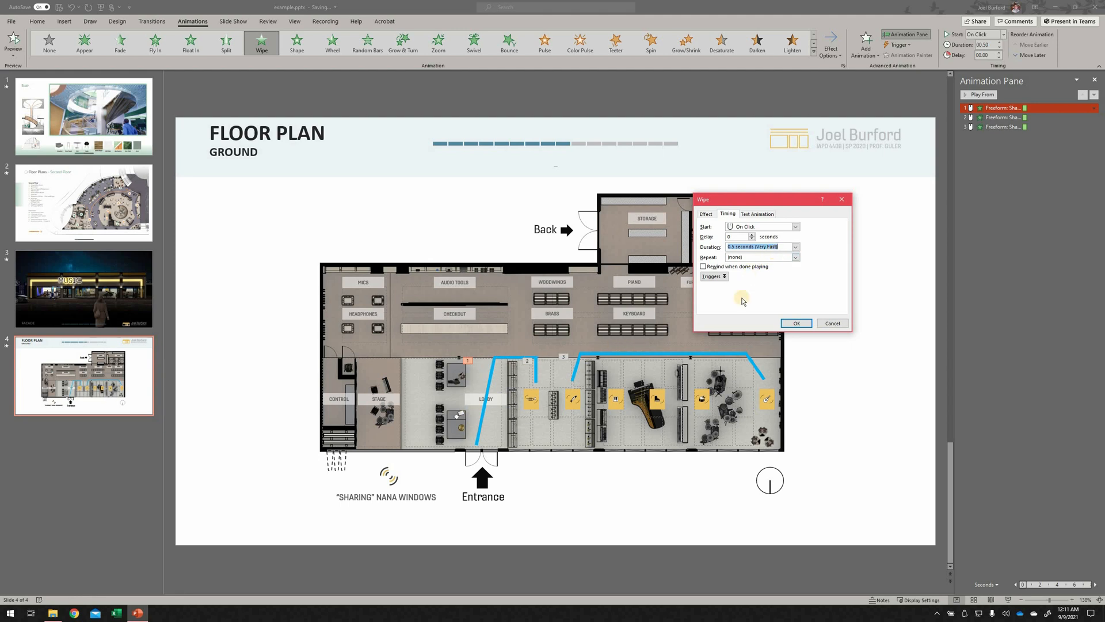
pyautogui.write('1.5')
pyautogui.click(797, 323)
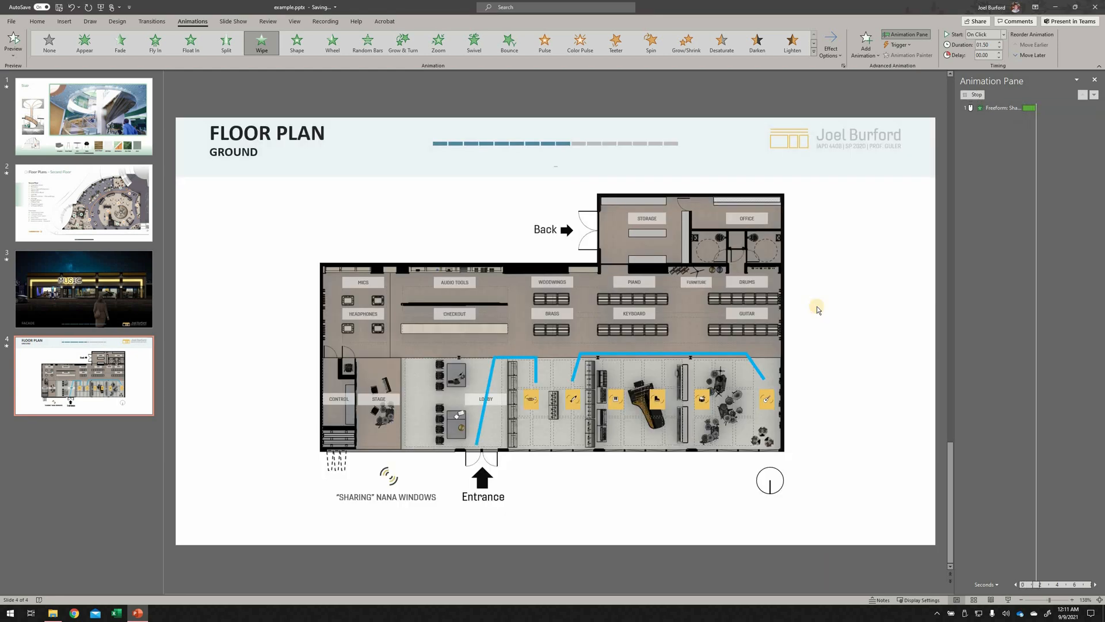
# Set the Wipe duration of the short vertical segment above the first yellow icon to 0.75 seconds.
pyautogui.click(1032, 118)
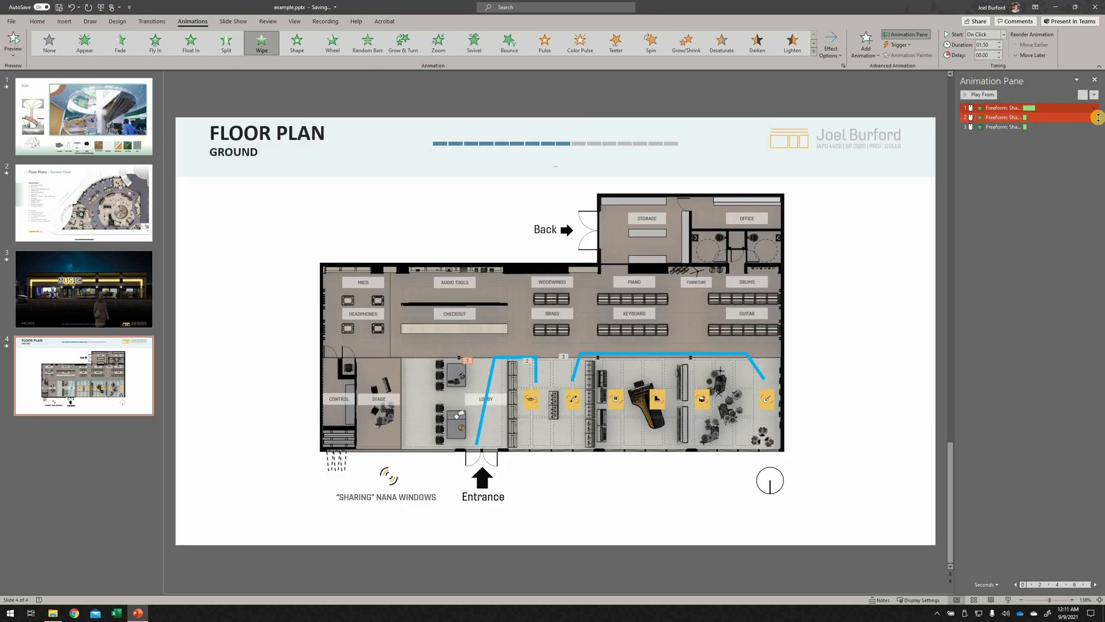
pyautogui.rightClick(1018, 116)
pyautogui.click(1038, 167)
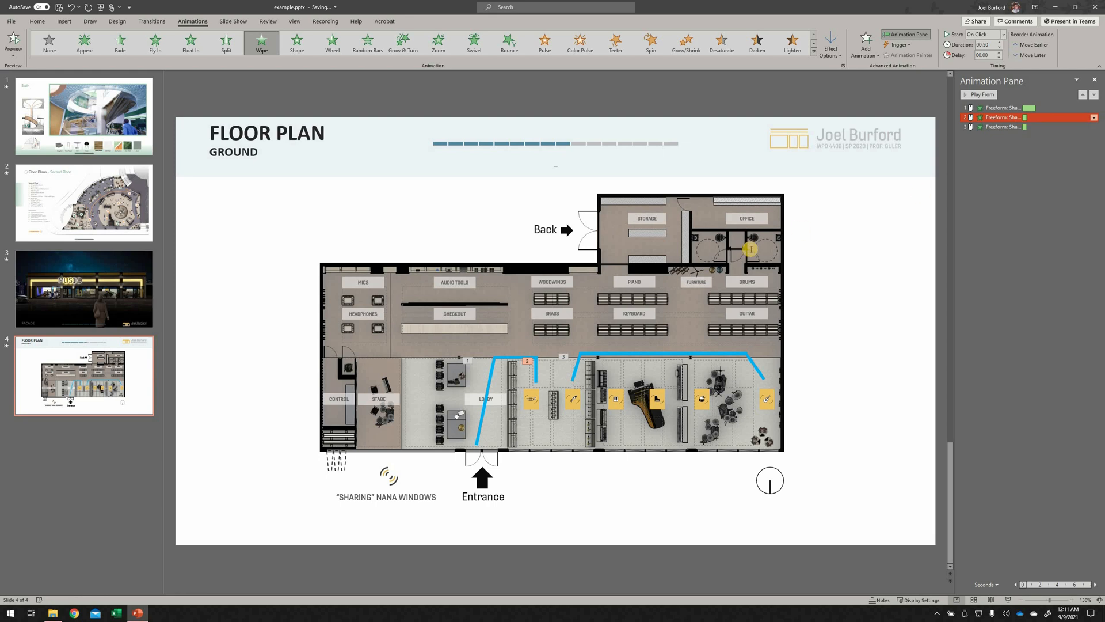
pyautogui.click(788, 246)
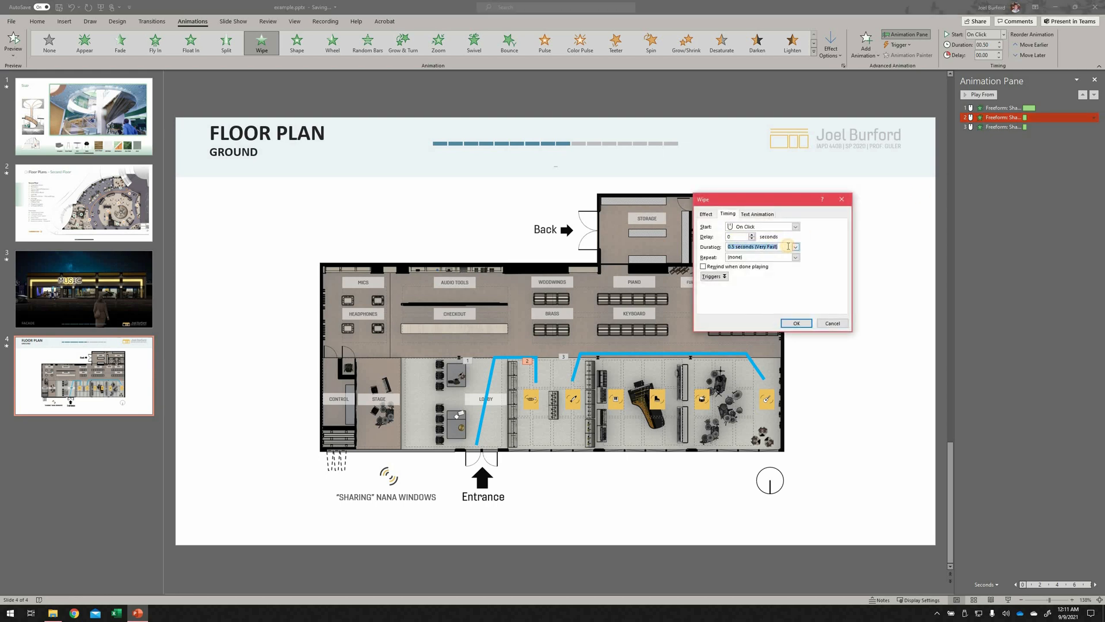
pyautogui.write('.75')
pyautogui.click(796, 324)
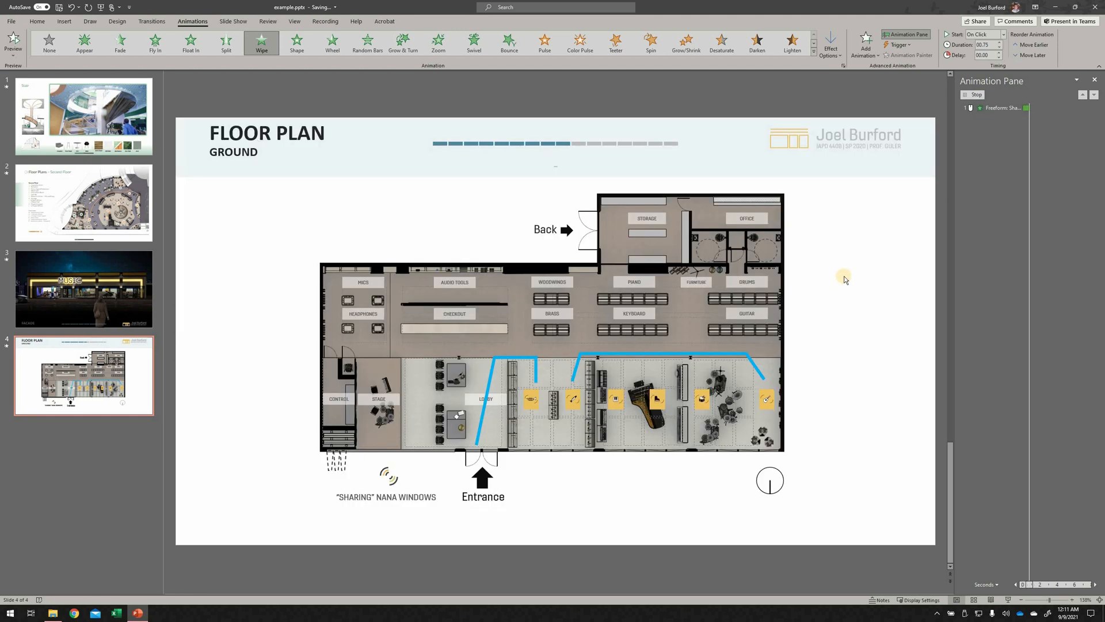
# Set the Wipe duration of the long blue path along the aisle to 2.25 seconds.
pyautogui.click(613, 353)
pyautogui.click(611, 353)
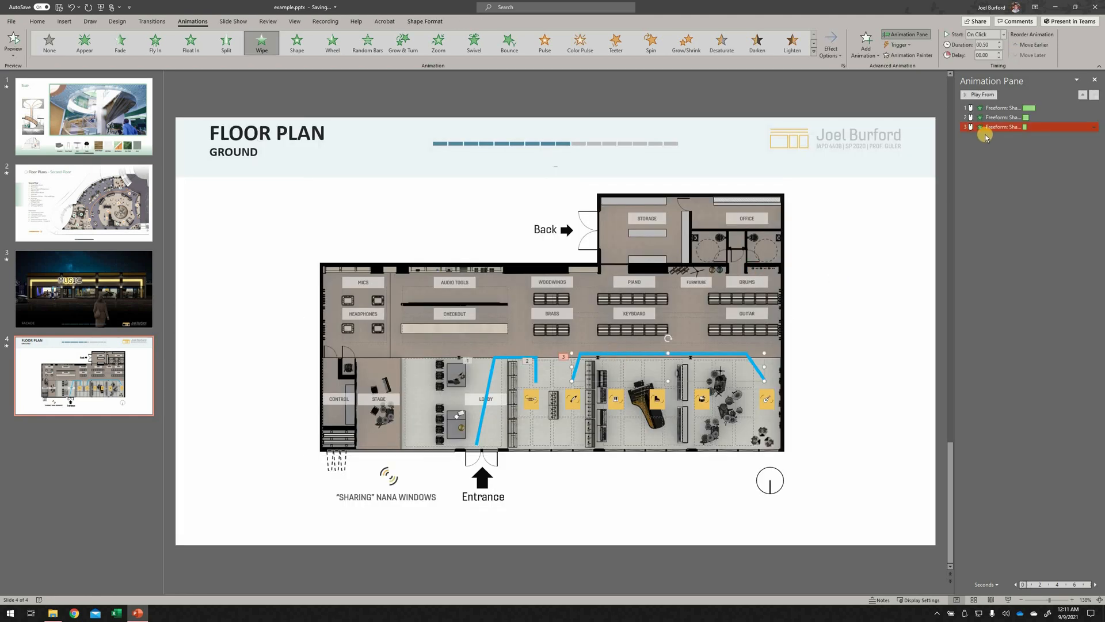
pyautogui.click(1094, 128)
pyautogui.click(1036, 178)
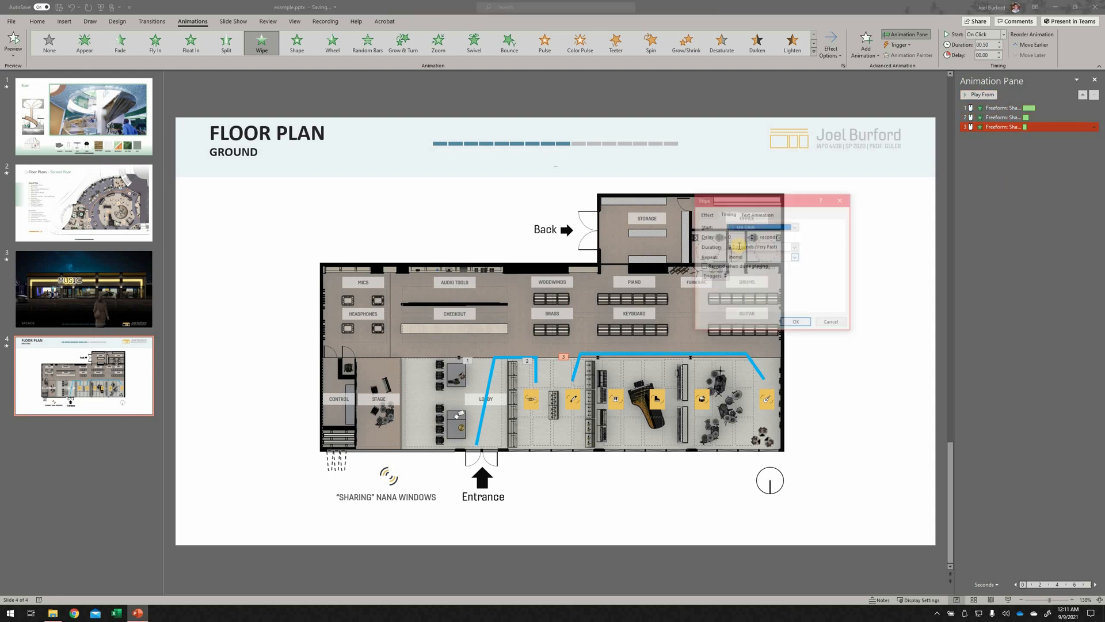
pyautogui.click(781, 246)
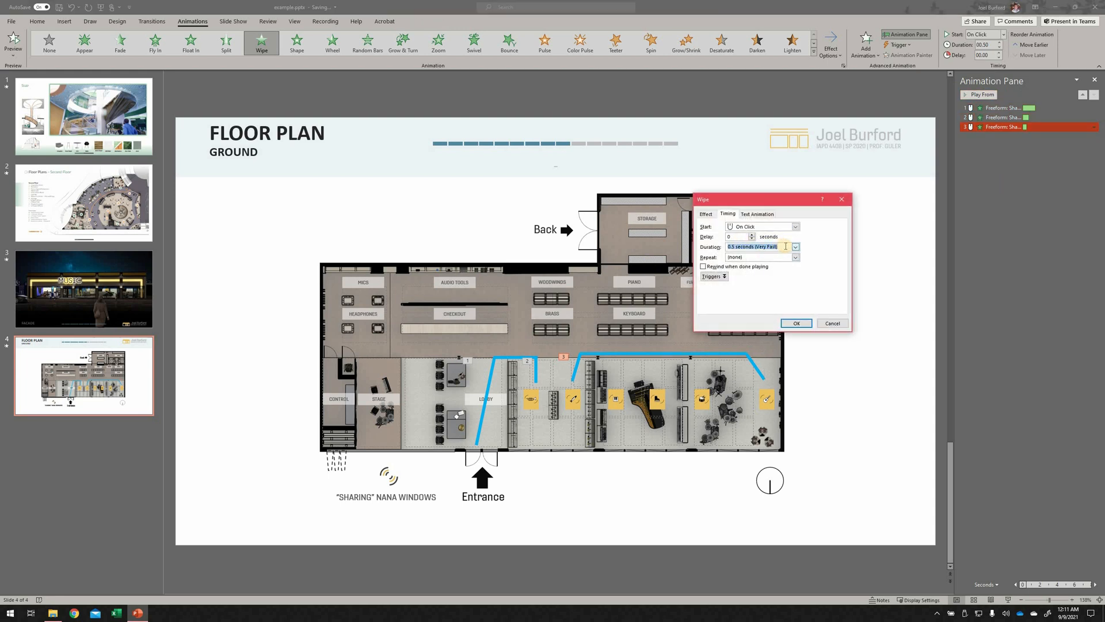
pyautogui.write('2.25')
pyautogui.click(797, 324)
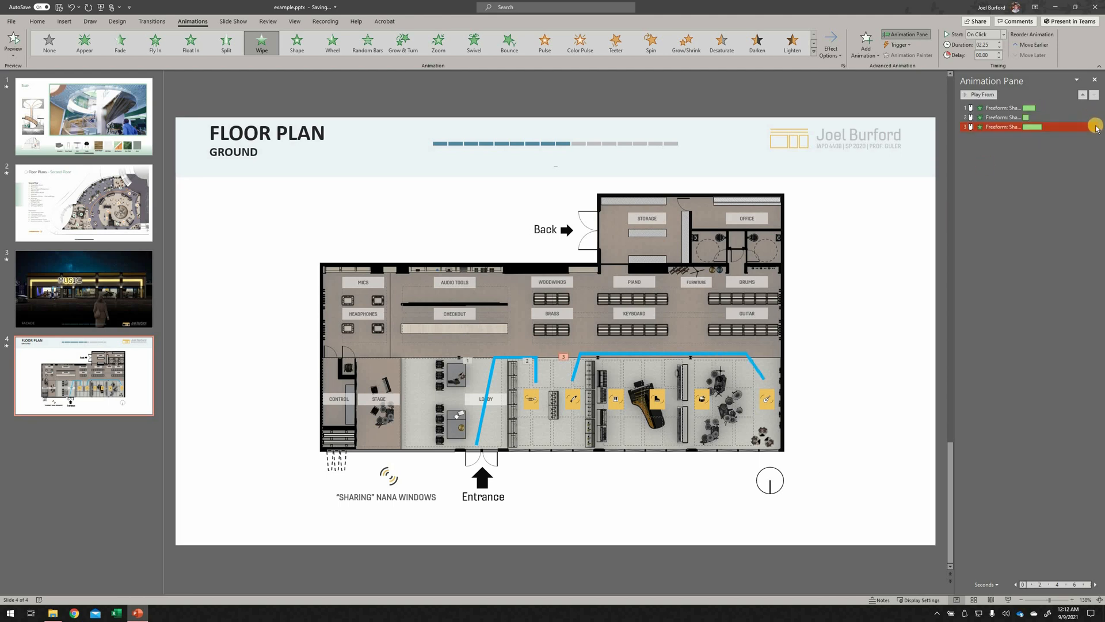
# Change the Wipe duration of the long blue path along the aisle to 2 seconds.
pyautogui.click(1094, 126)
pyautogui.click(1043, 177)
pyautogui.click(759, 250)
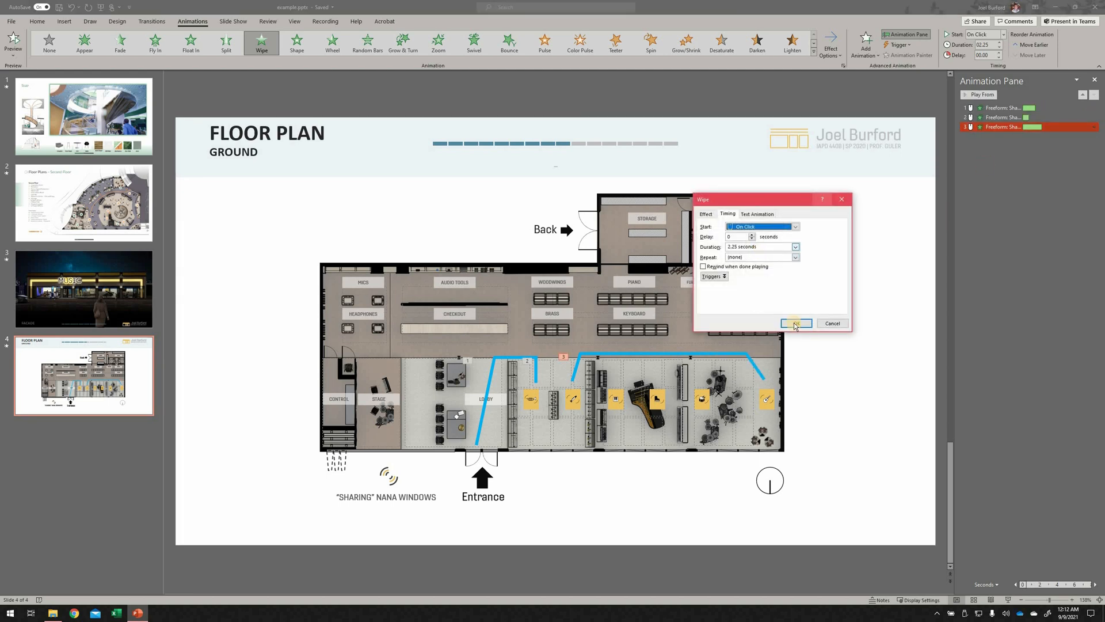
pyautogui.write('2')
pyautogui.click(798, 322)
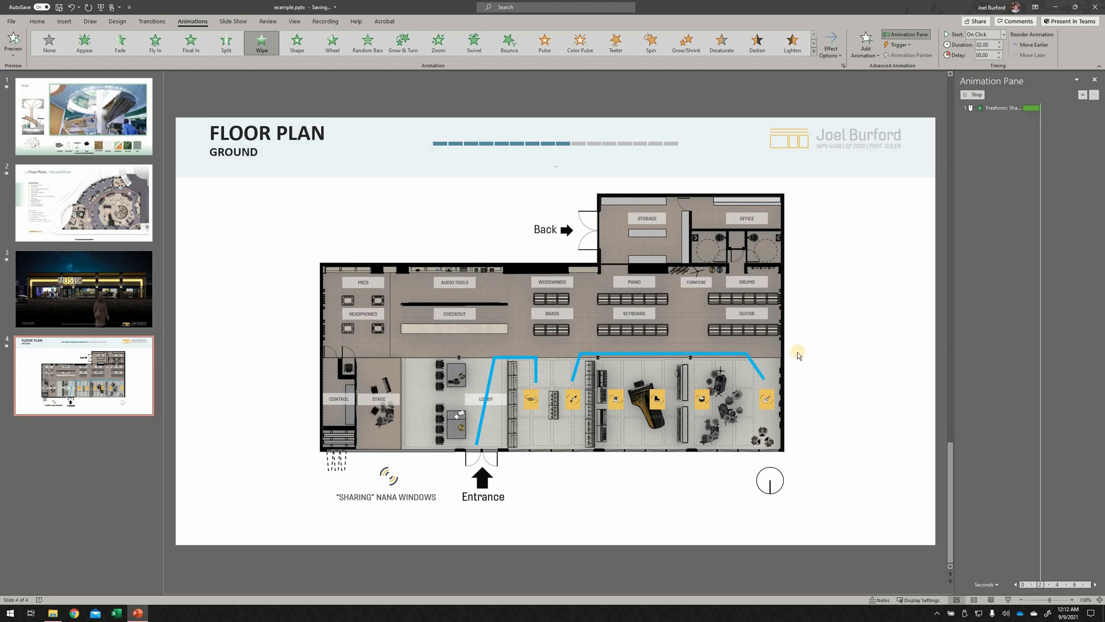
pyautogui.click(853, 288)
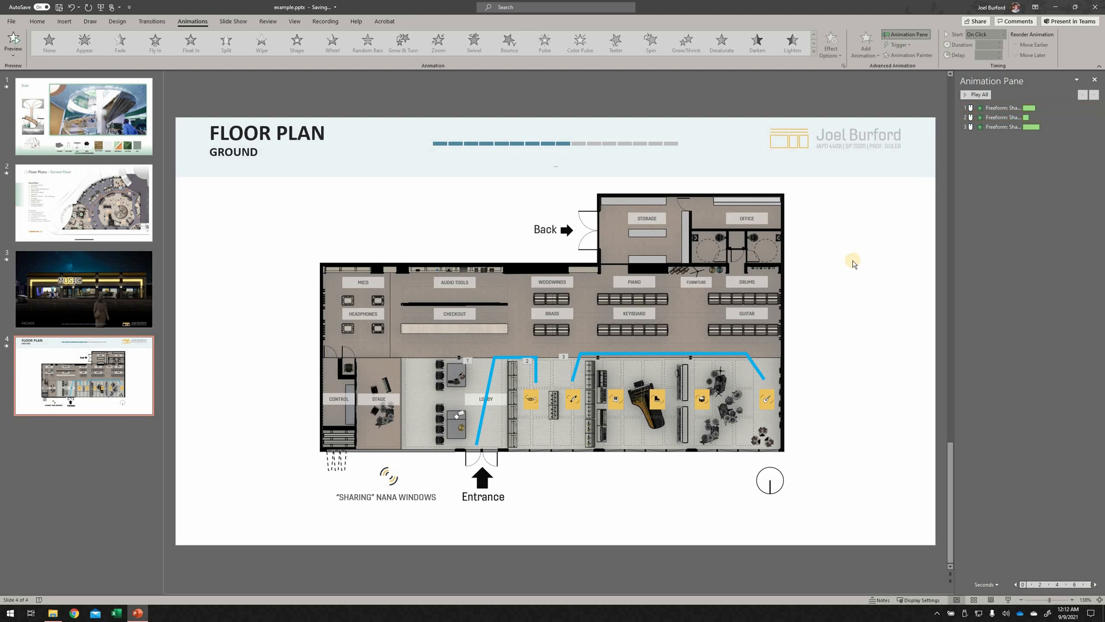
# Set the short vertical segment's Wipe animation to Start With Previous.
pyautogui.click(535, 368)
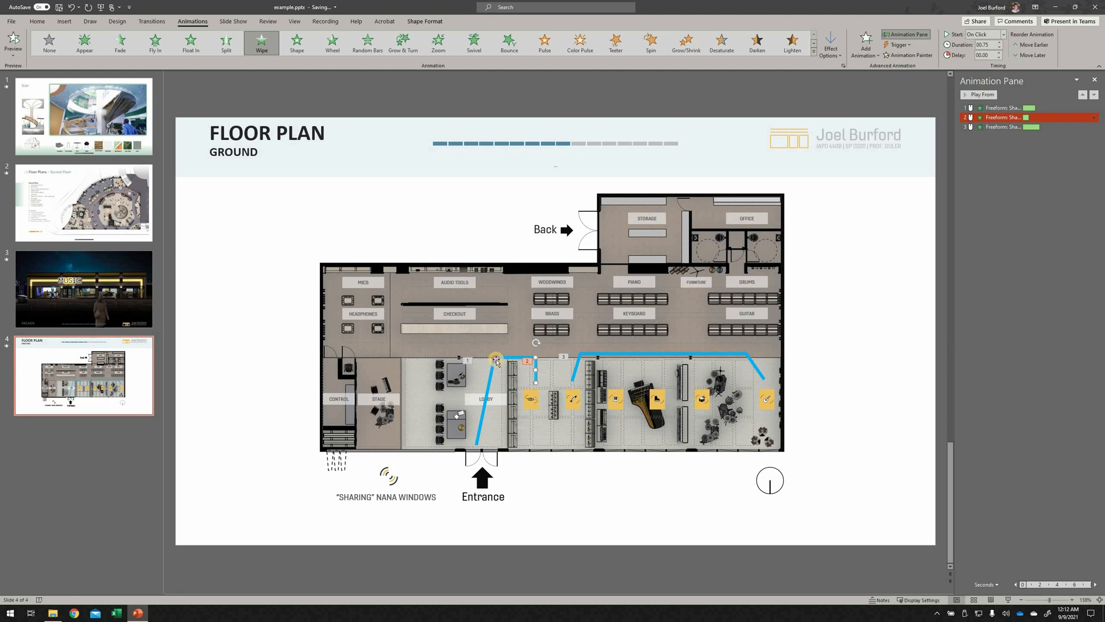
pyautogui.press('Escape')
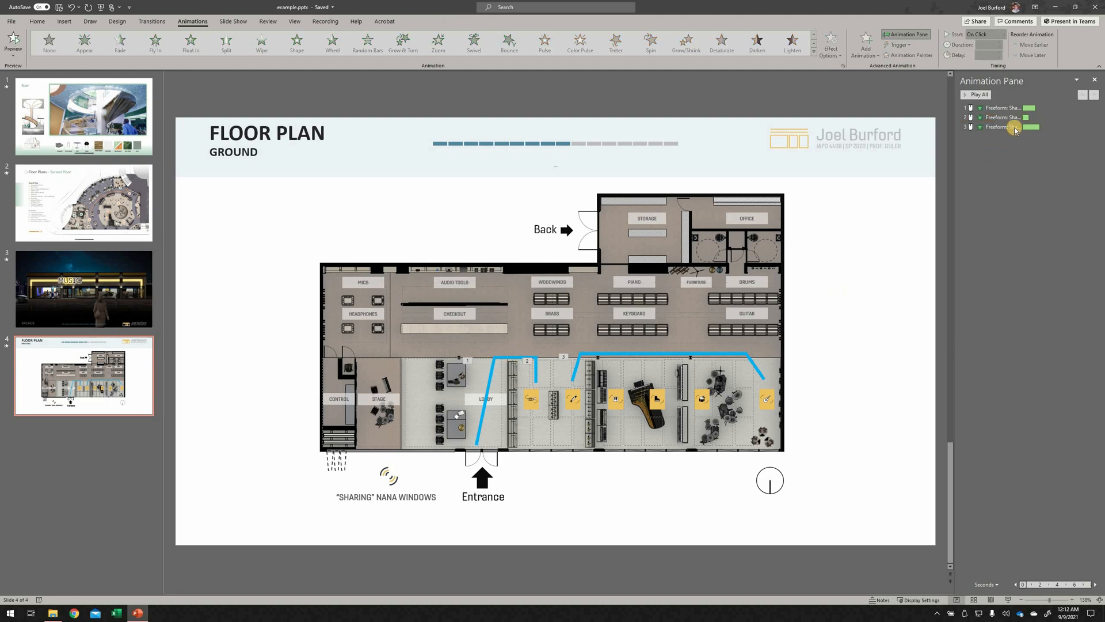
pyautogui.click(1004, 117)
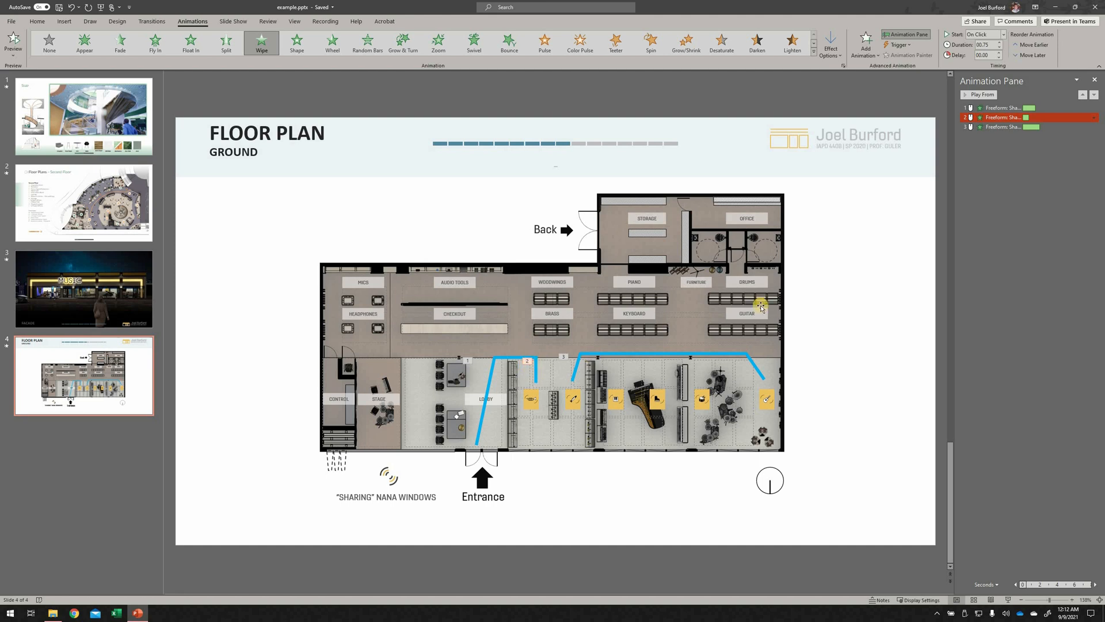
pyautogui.click(1093, 121)
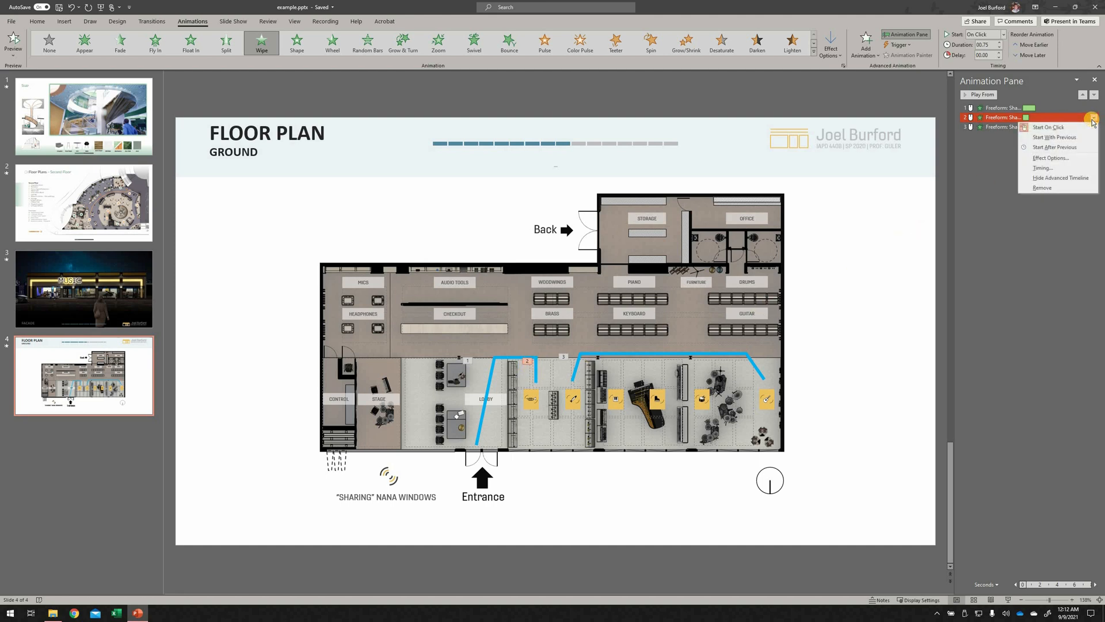
pyautogui.click(1053, 139)
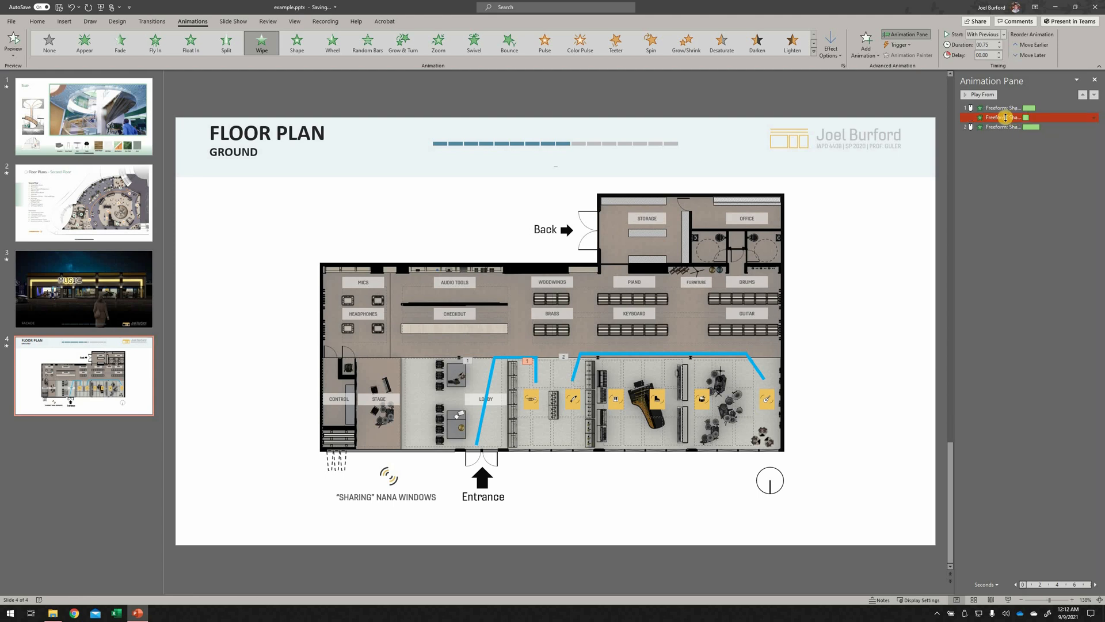
# Set the short vertical segment's Wipe animation to Start After Previous, so it follows the entrance path.
pyautogui.click(1094, 118)
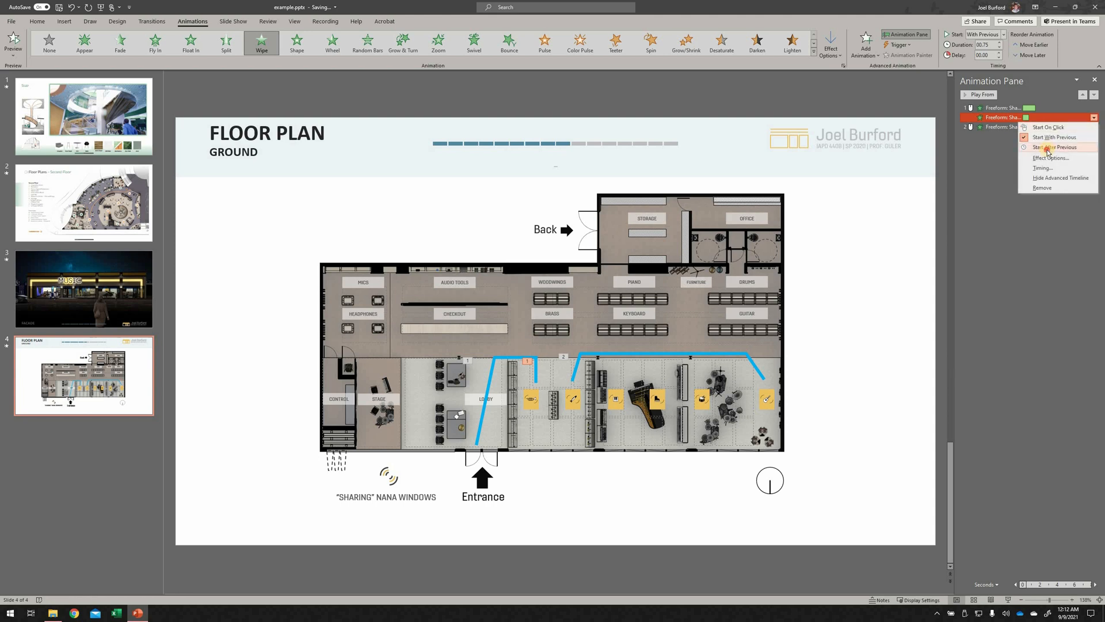
pyautogui.click(1047, 149)
pyautogui.keyDown('ctrl'); pyautogui.click(1003, 108); pyautogui.keyUp('ctrl')
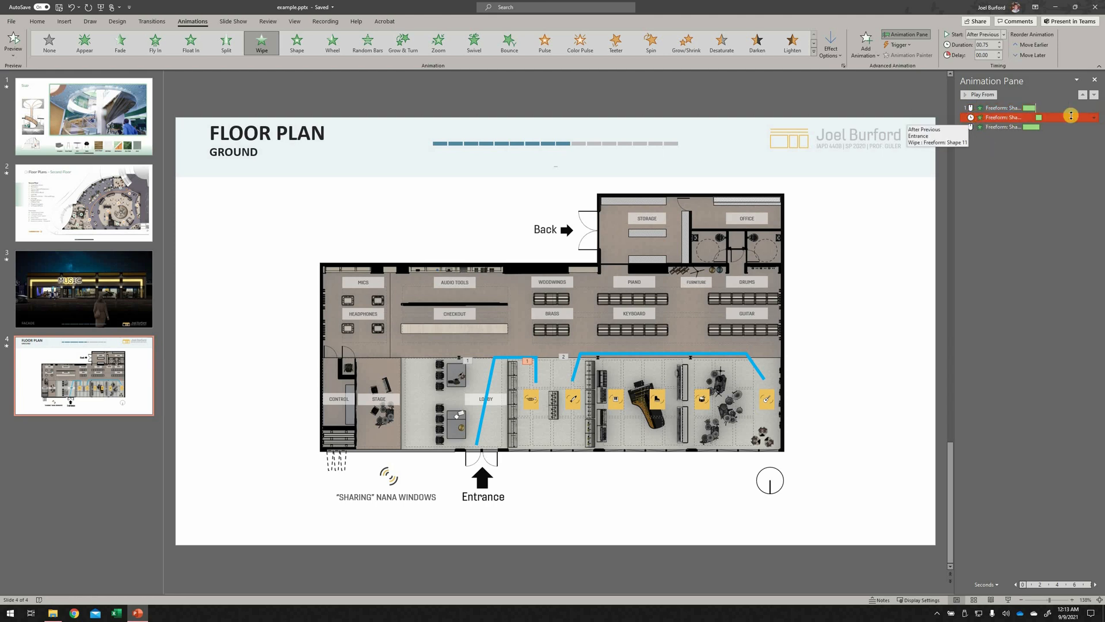
# Play the floor plan slide as a slide show to check the path animations, and return to editing.
pyautogui.click(970, 127)
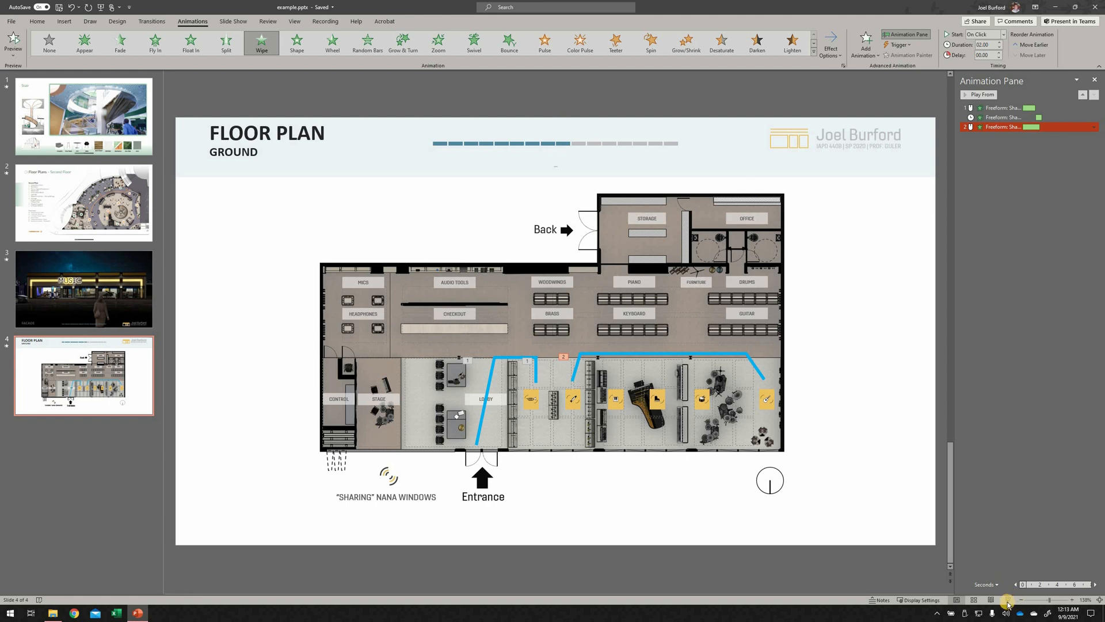
pyautogui.click(1008, 598)
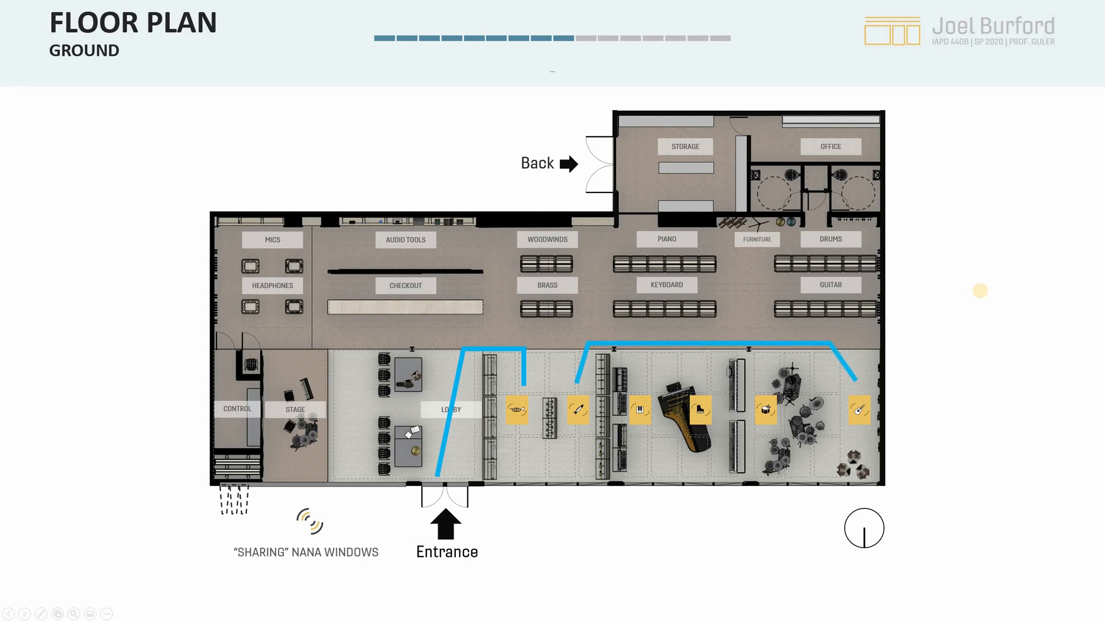
pyautogui.press('Escape')
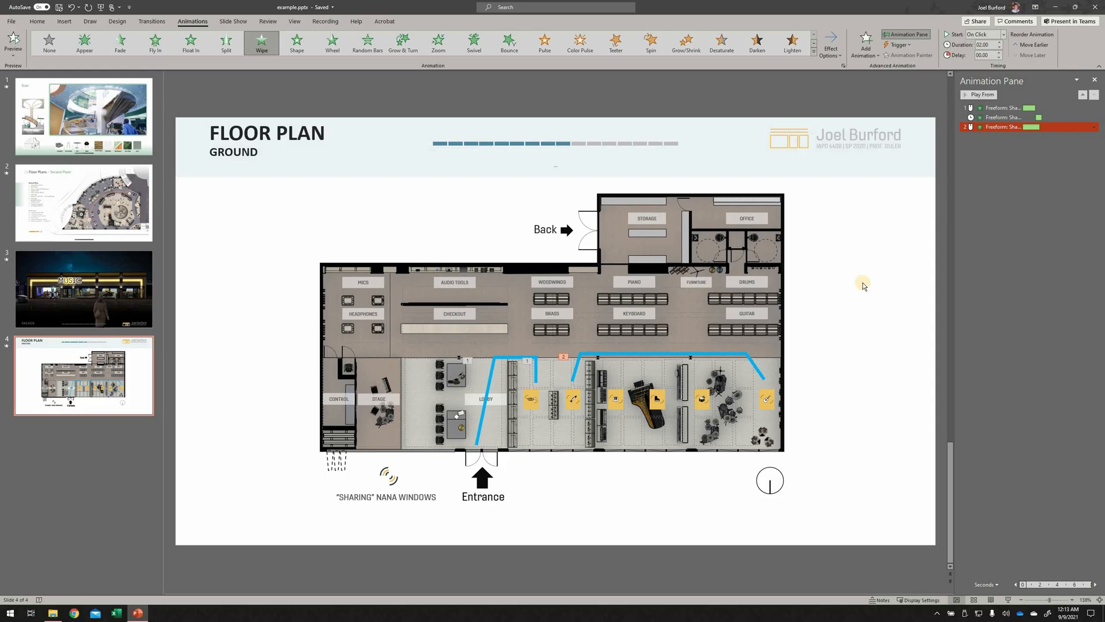